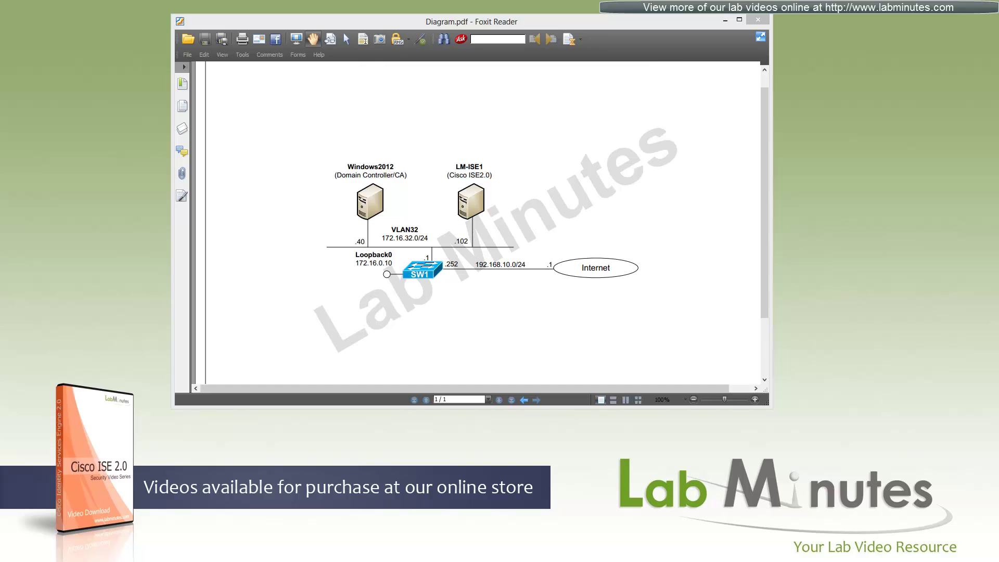
- Bring the Remote Desktop session showing the Cisco ISE Home dashboard to the front
key("alt+Tab")
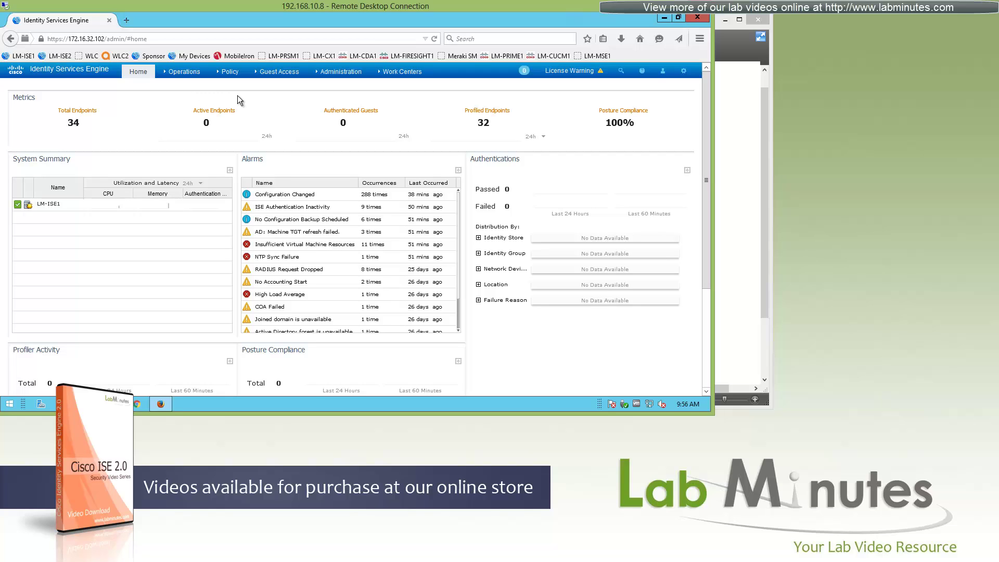
- Browse Work Centers, close the endpoint search, and open Online Help on the Dashboard topic
left_click(405, 72)
mouse_move(611, 75)
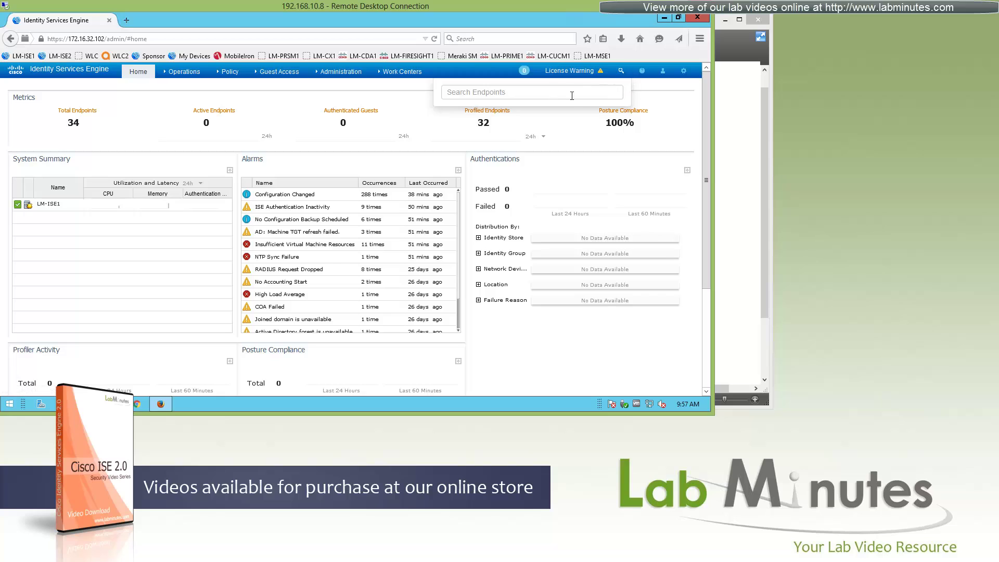
left_click(623, 73)
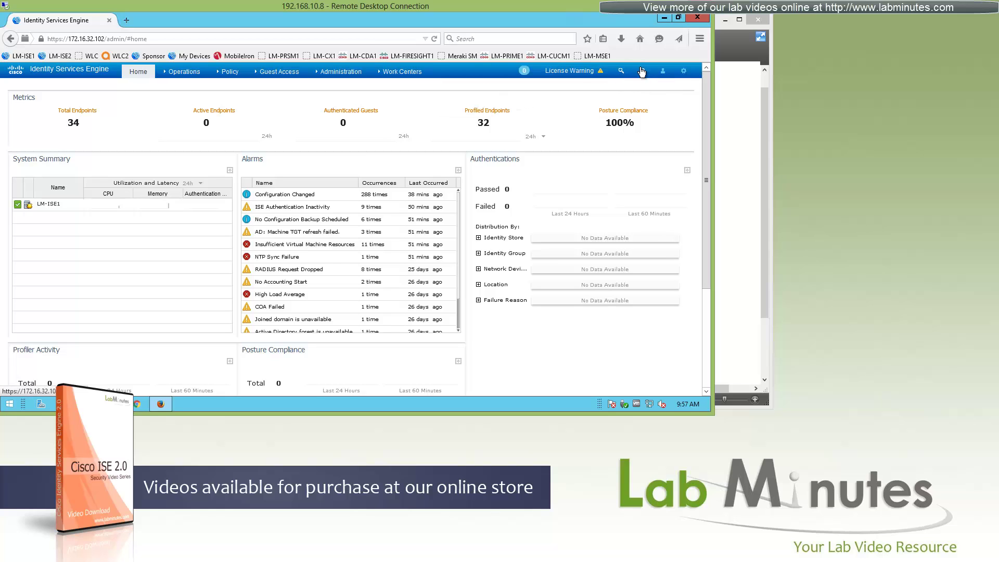
left_click(642, 72)
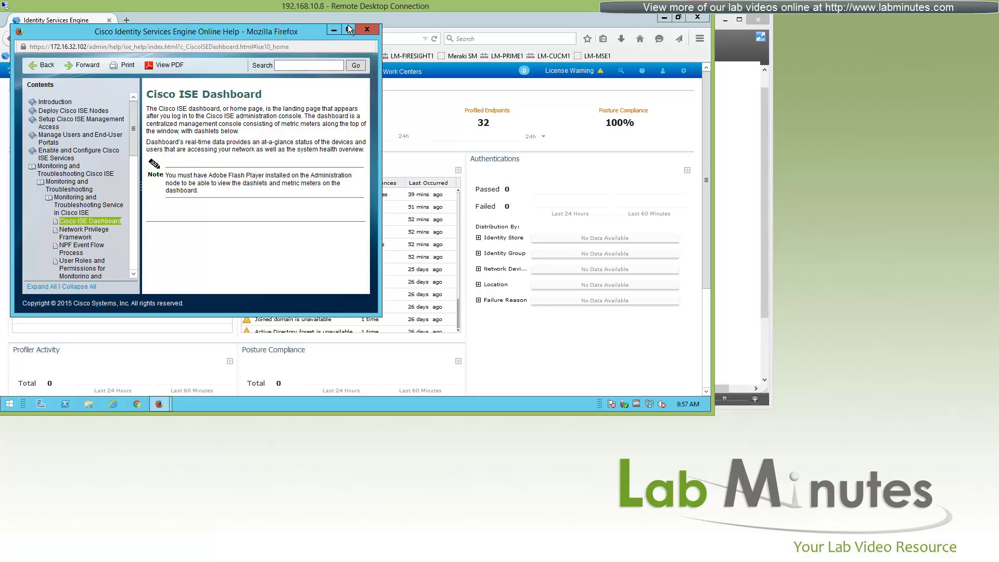
- Close Online Help and show Server Information for host LM-ISE1, version 2.0.0.306
left_click(367, 29)
left_click(662, 72)
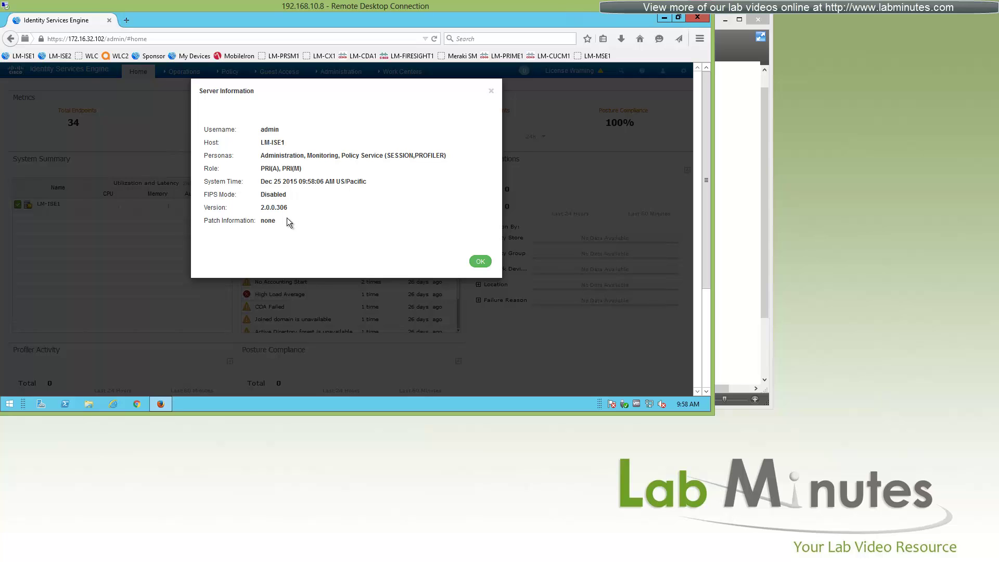
- Close Server Information, then open the admin Account Settings and cancel without saving
left_click(480, 262)
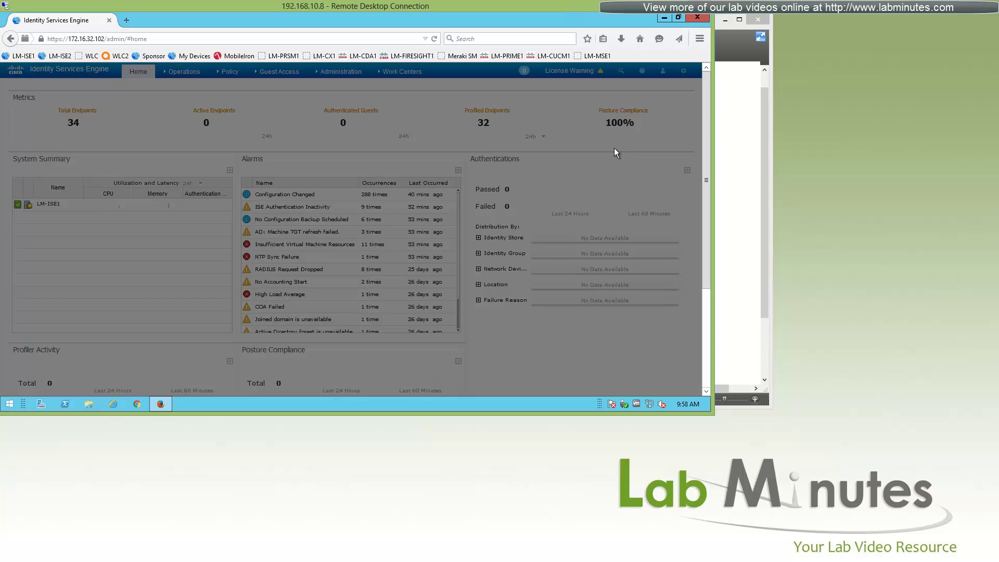
left_click(683, 72)
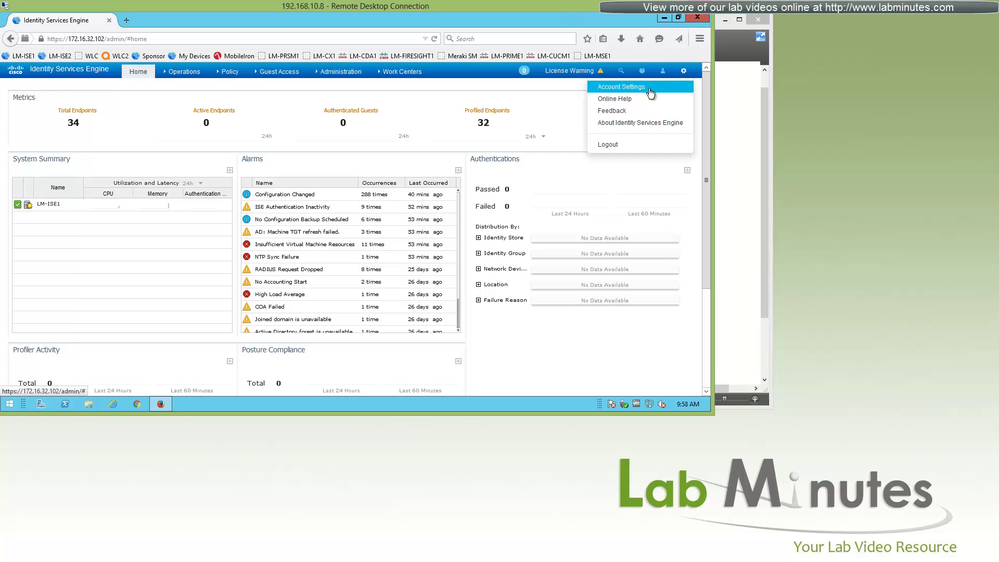
left_click(622, 87)
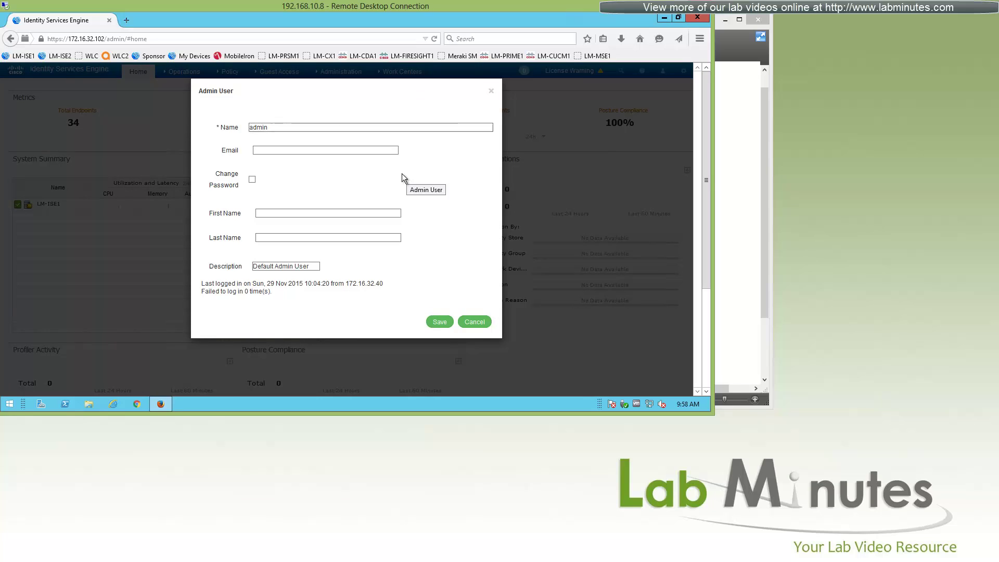
left_click(272, 127)
left_click_drag(268, 127, 251, 129)
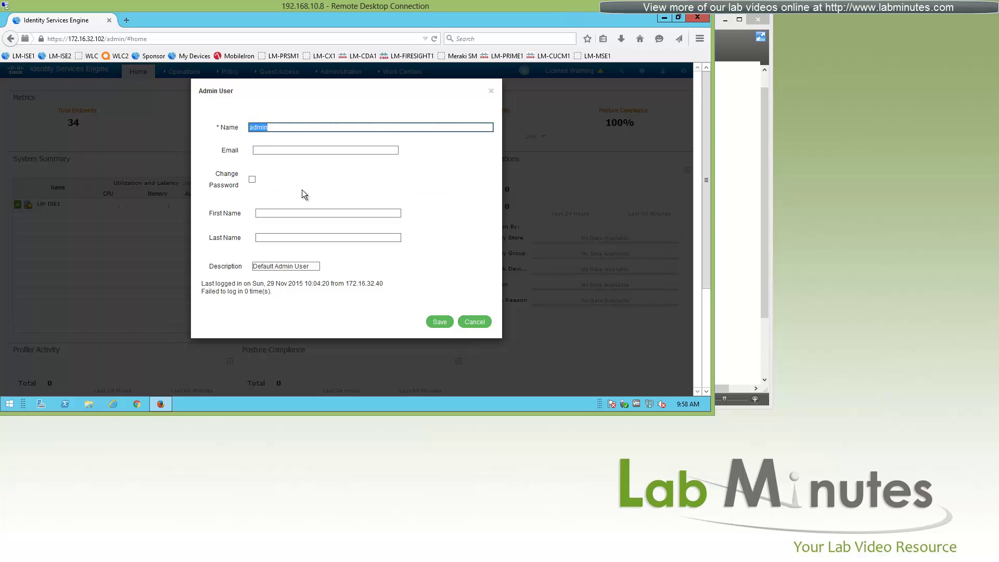
left_click(474, 322)
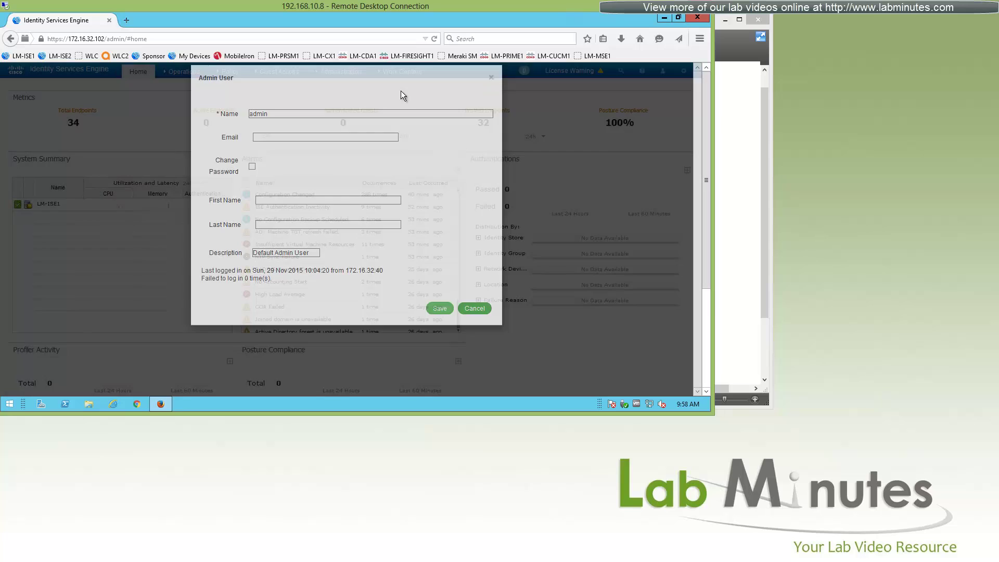
- Open and close Online Help, then view and close About Identity Services Engine
mouse_move(685, 71)
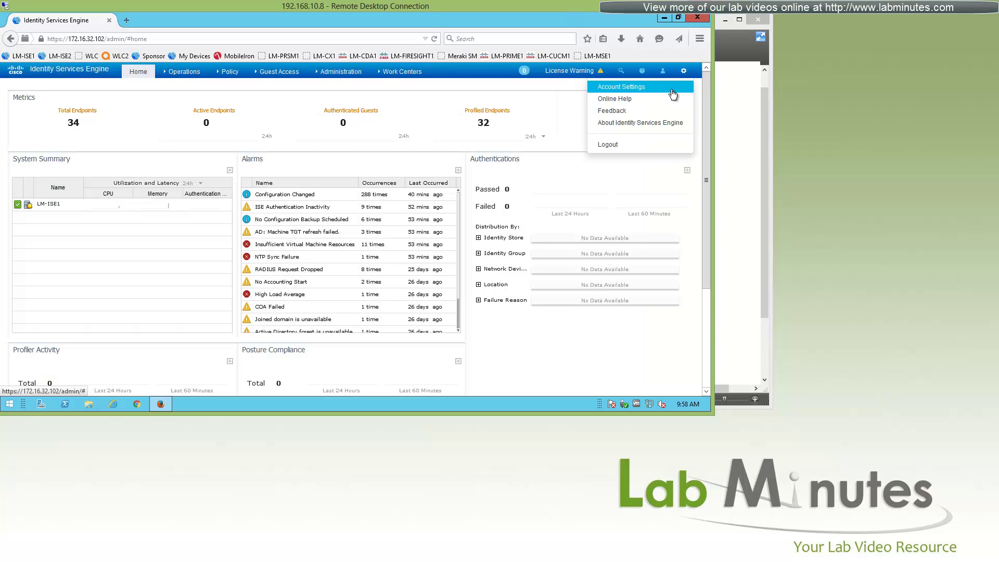
left_click(631, 98)
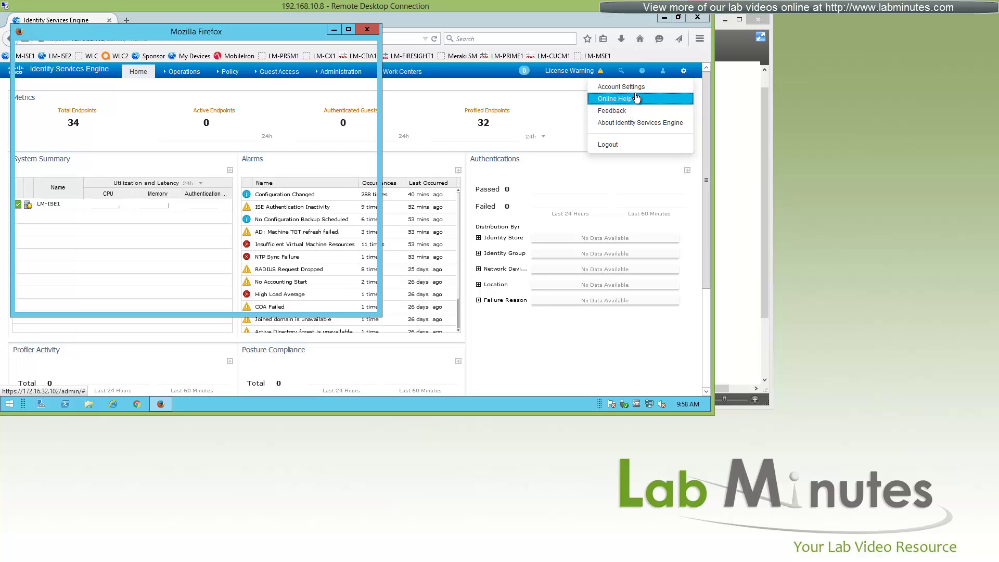
left_click(375, 30)
mouse_move(683, 71)
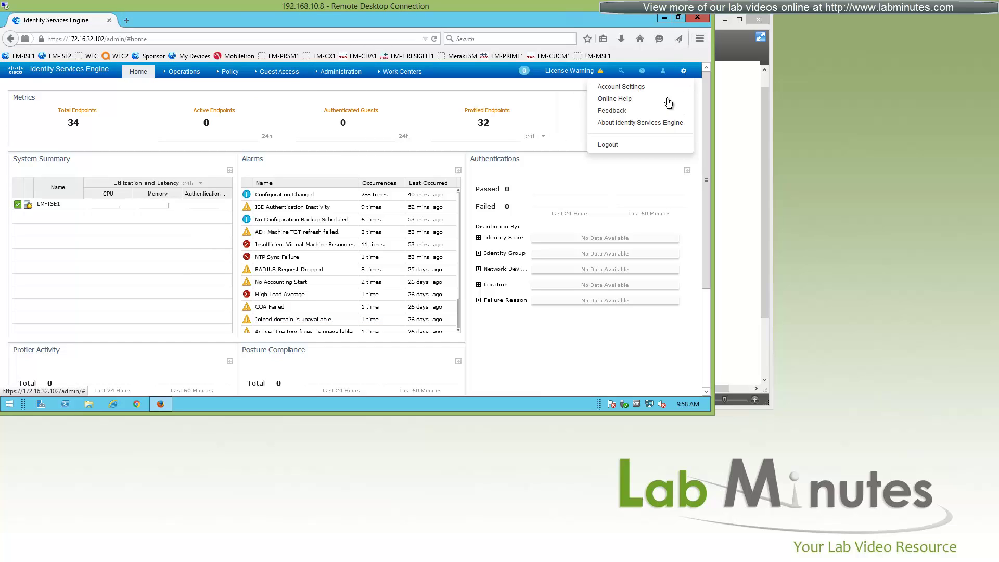
left_click(643, 128)
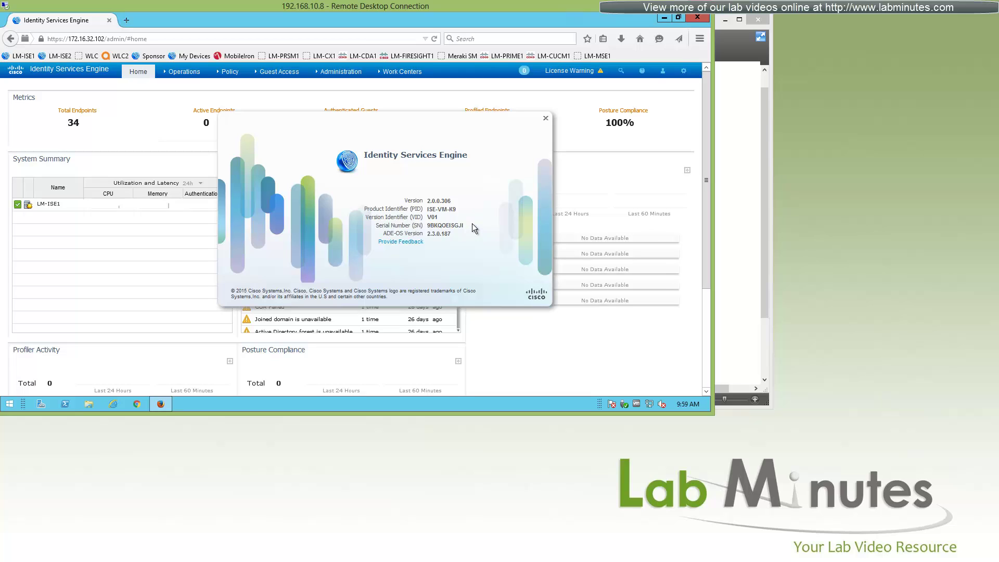
left_click(545, 121)
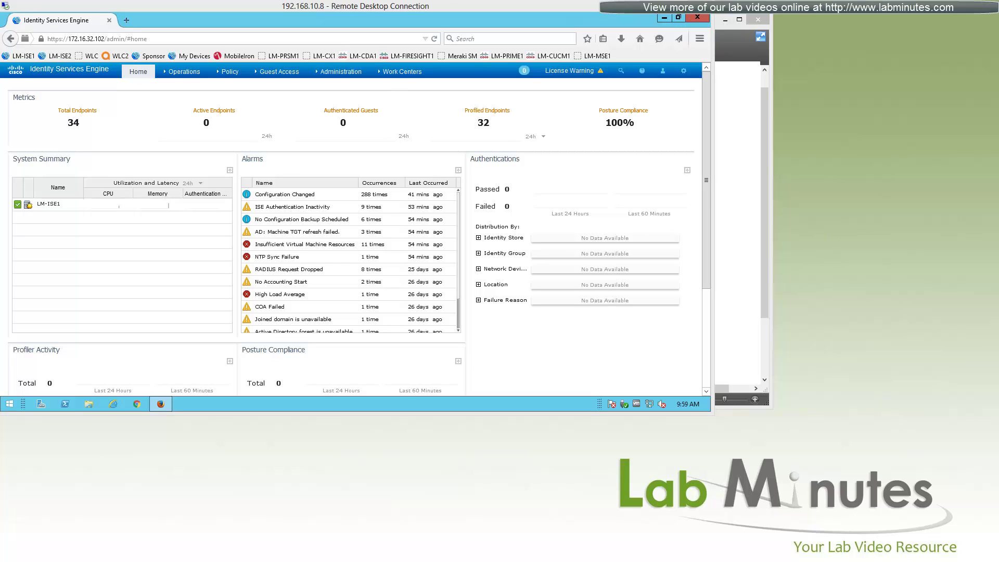
- Go to Operations > Reports and expand the Device Administration category
left_click(186, 73)
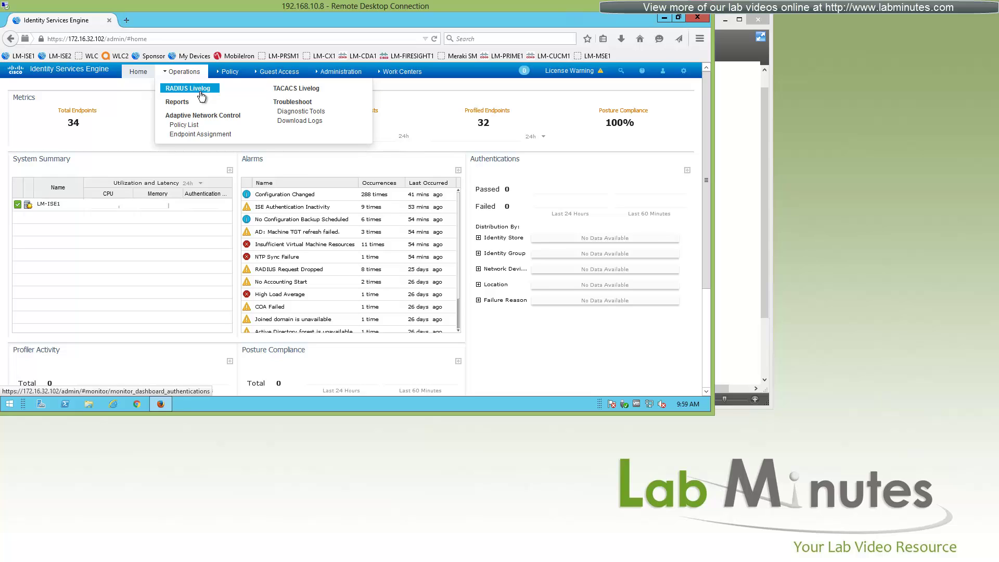
left_click(180, 102)
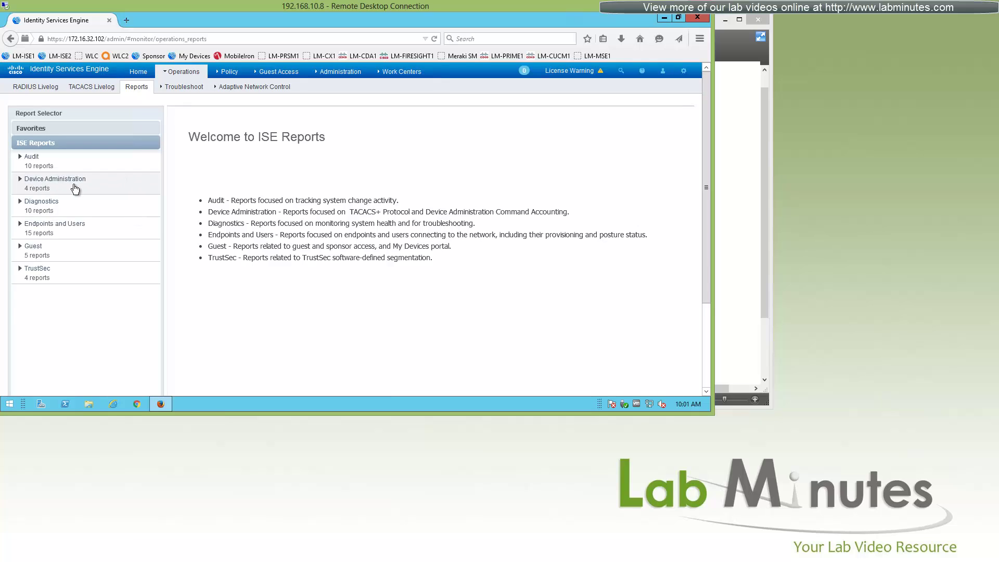
left_click(67, 183)
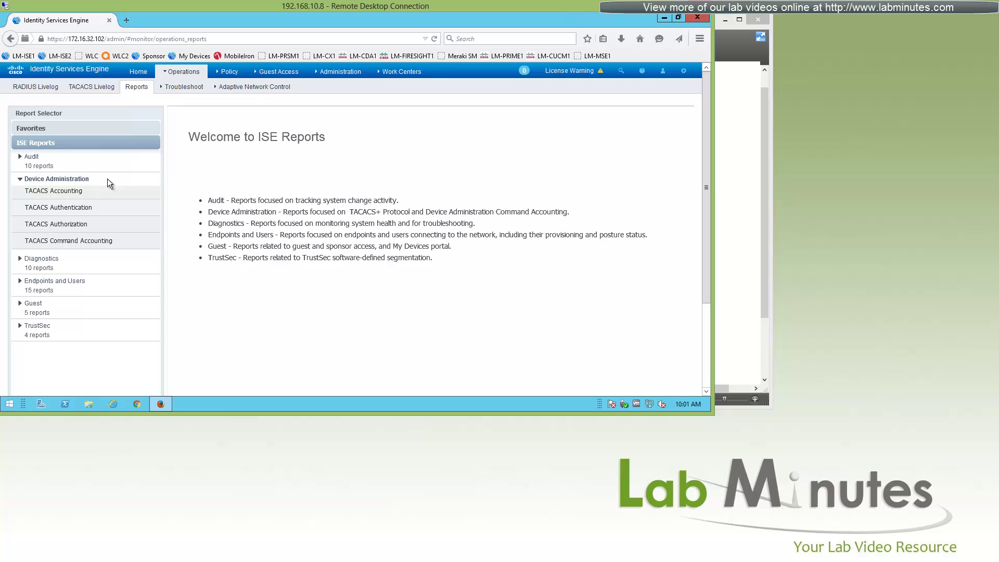
- Preview the Troubleshoot and Adaptive Network Control submenus under Operations
left_click(188, 88)
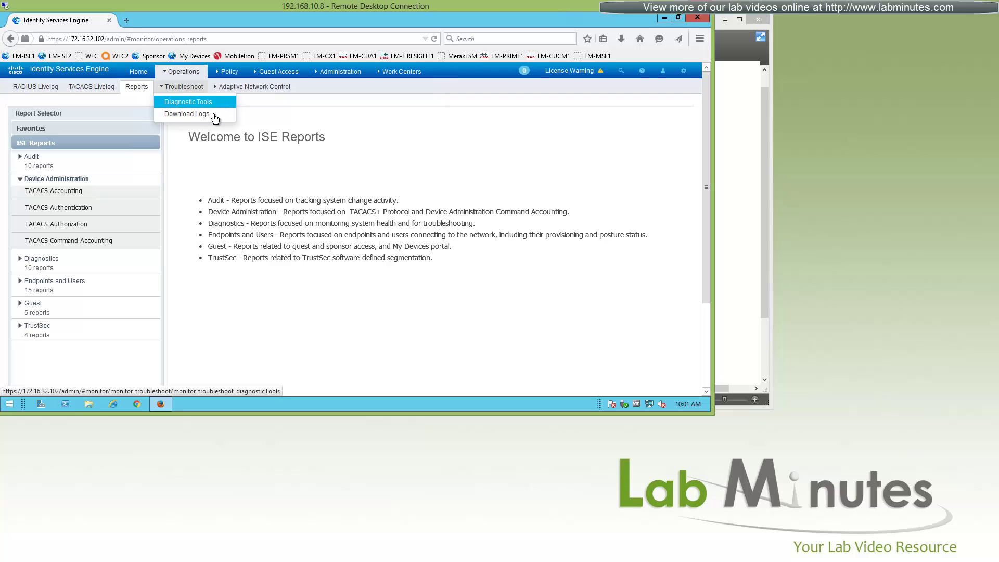
left_click(257, 89)
left_click(257, 89)
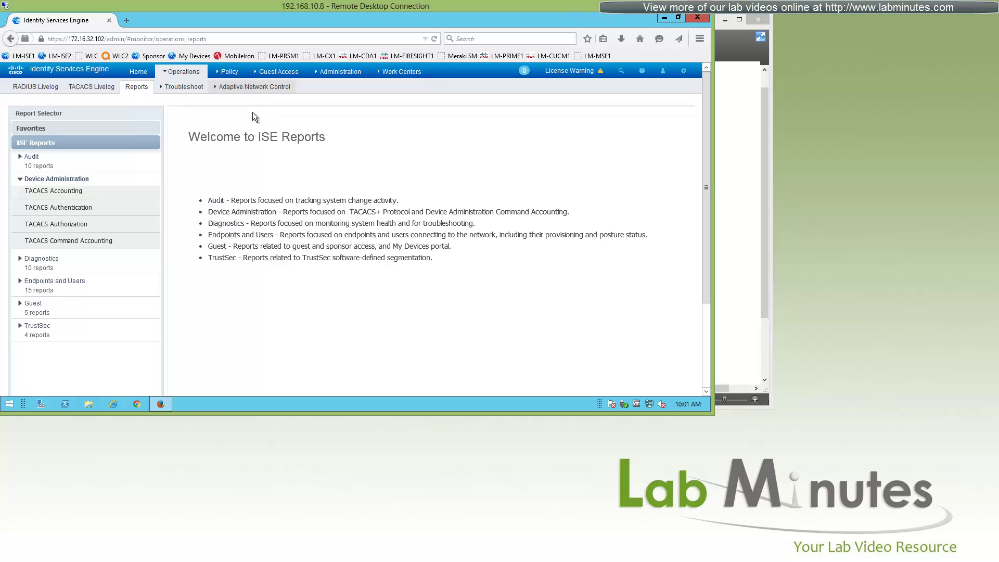
left_click(257, 89)
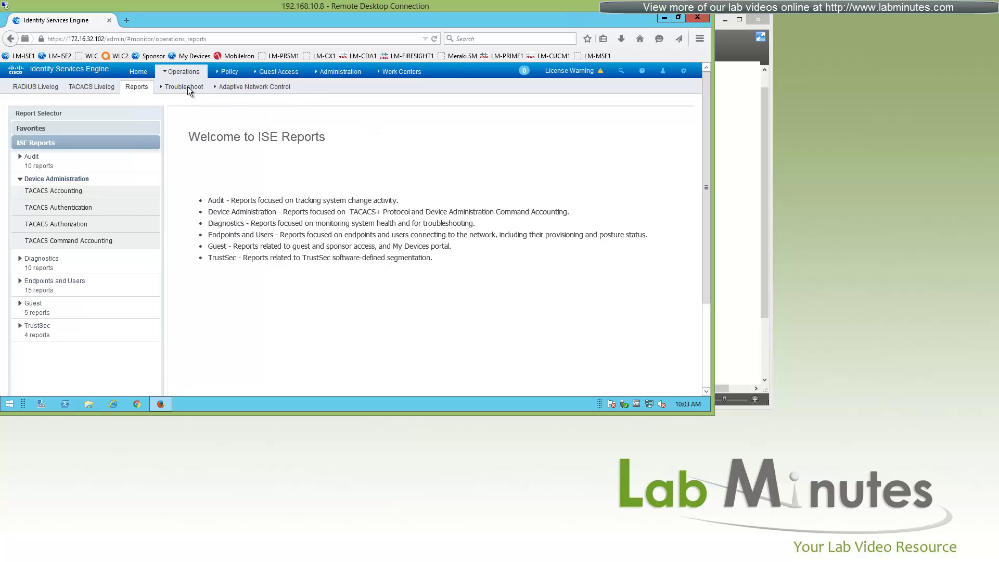
mouse_move(231, 76)
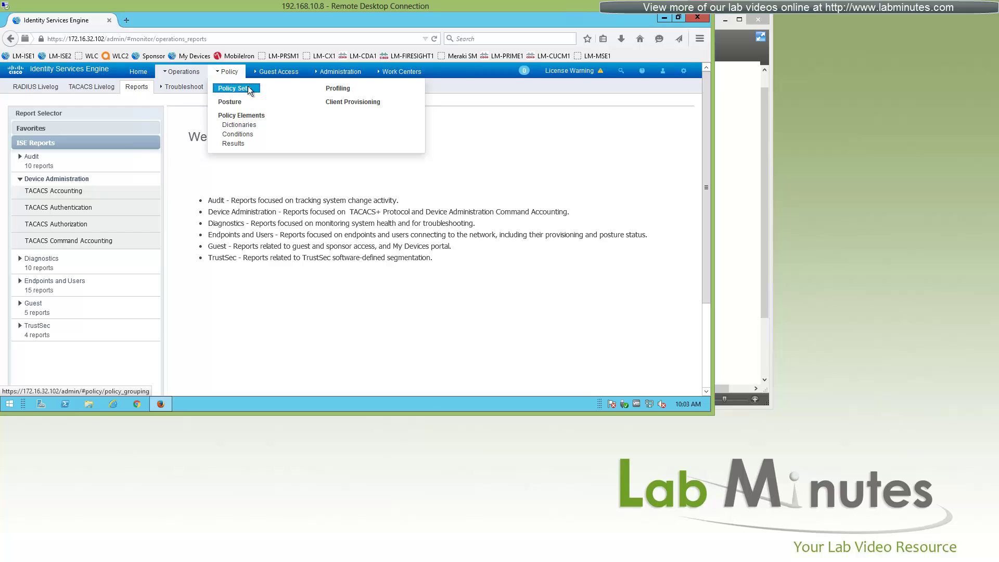
left_click(249, 90)
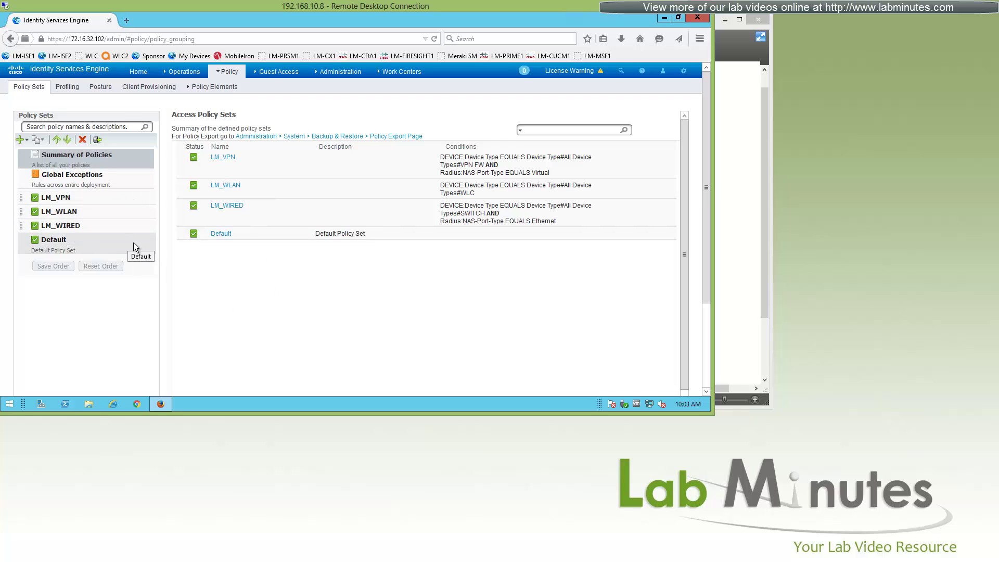
left_click(118, 246)
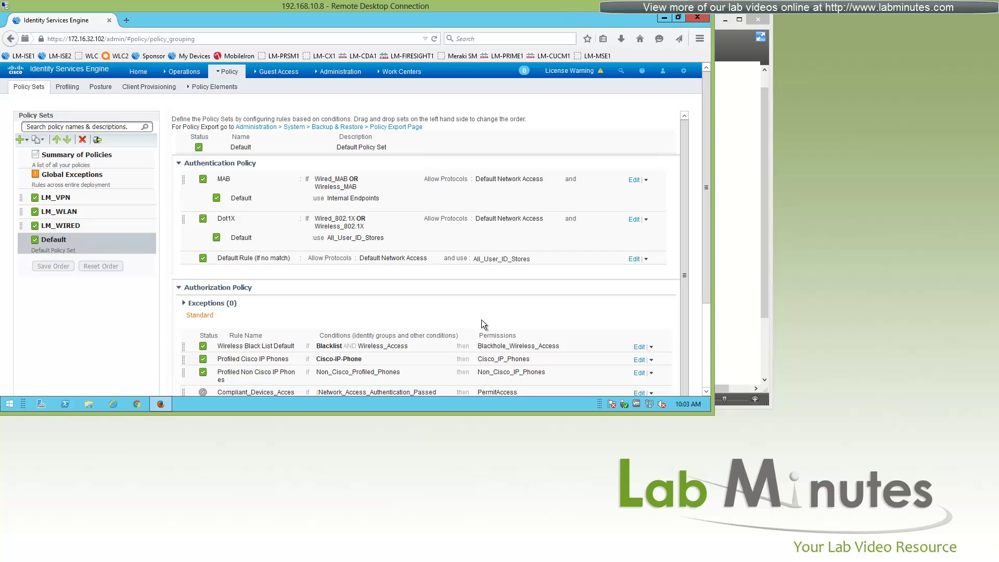
scroll(578, 324, "down", 5)
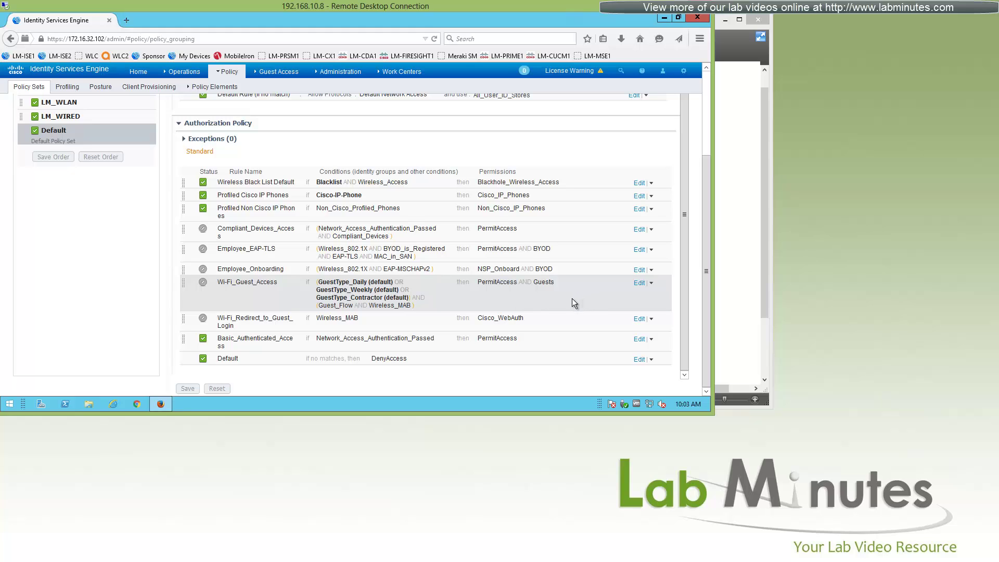
scroll(574, 291, "up", 3)
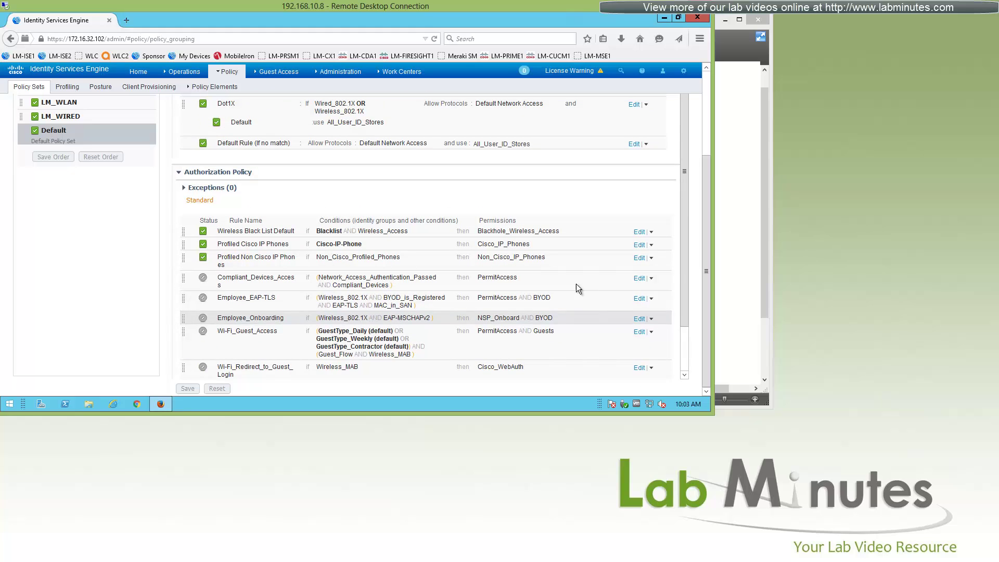
scroll(124, 249, "up", 3)
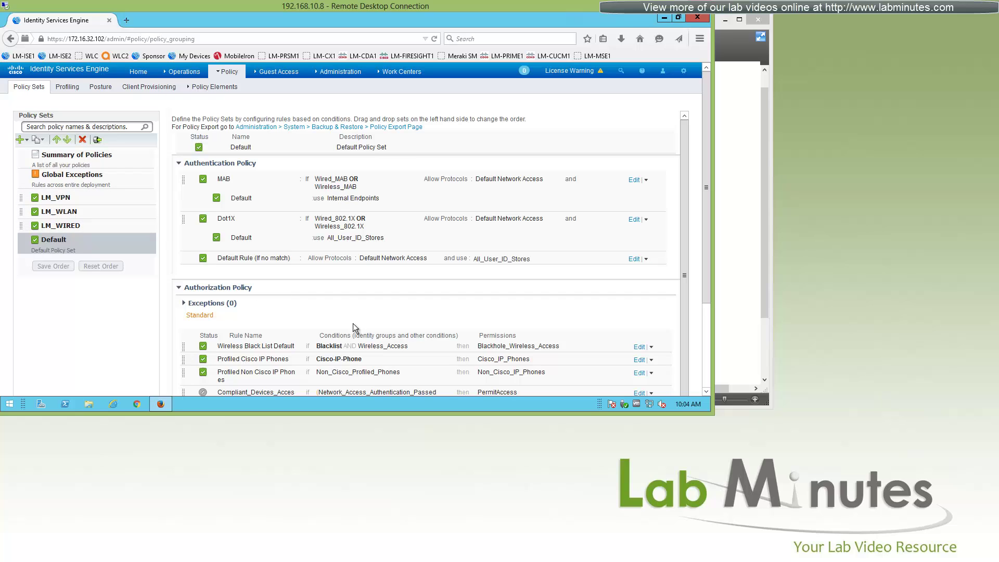
- View the Profiling, Posture and Client Provisioning policy pages, then choose Policy Elements > Dictionaries
left_click(67, 90)
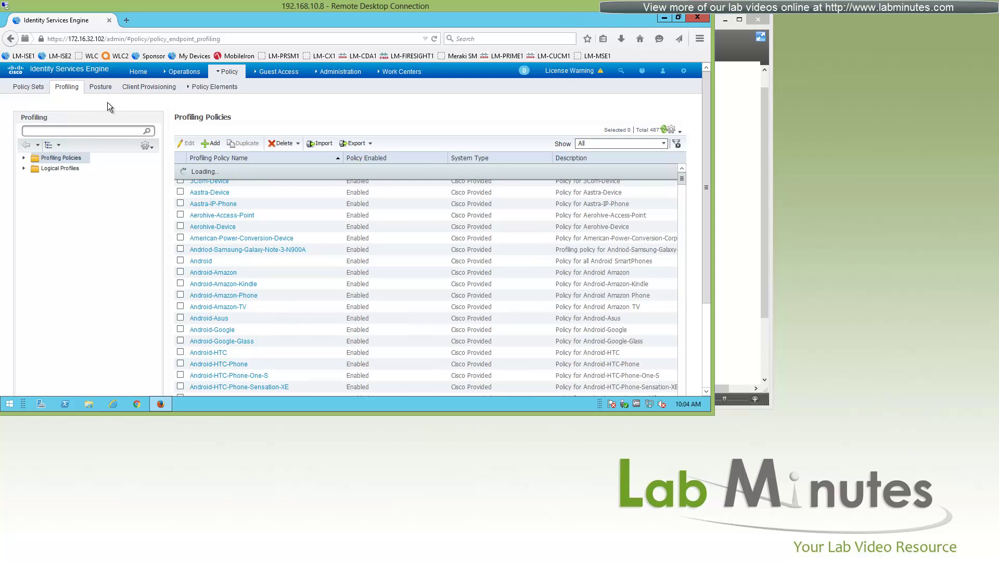
left_click(102, 87)
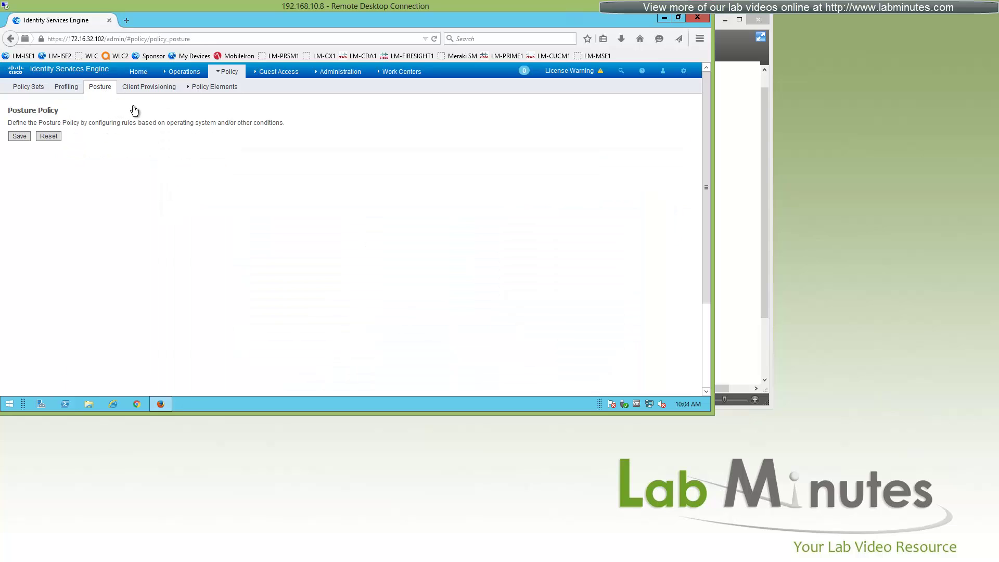
left_click(164, 88)
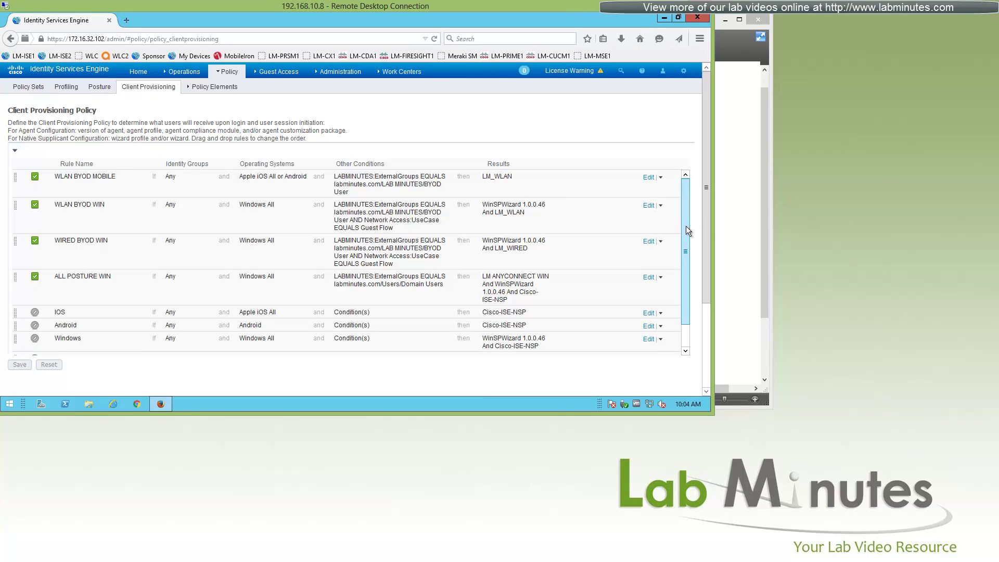
left_click_drag(686, 226, 685, 239)
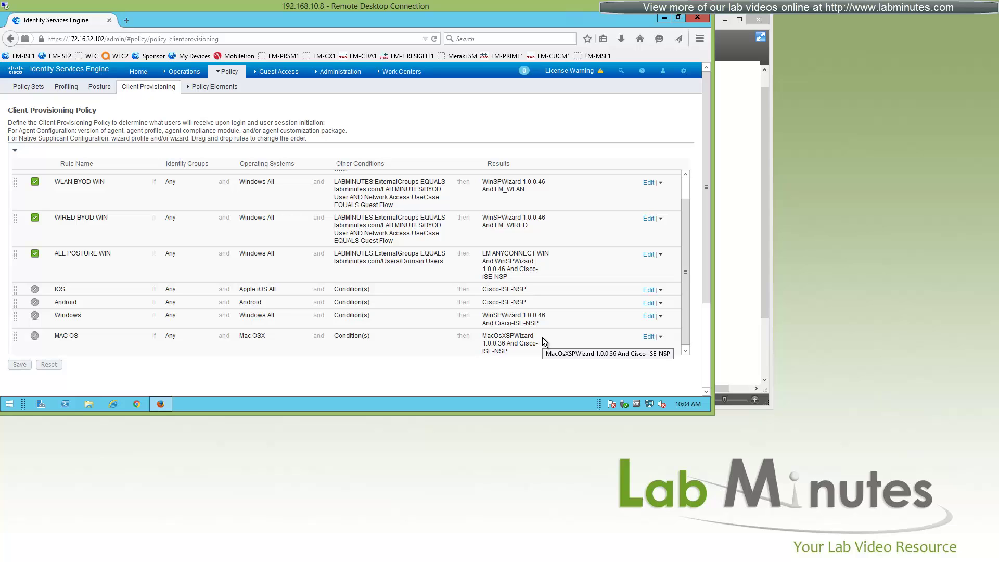
left_click(210, 90)
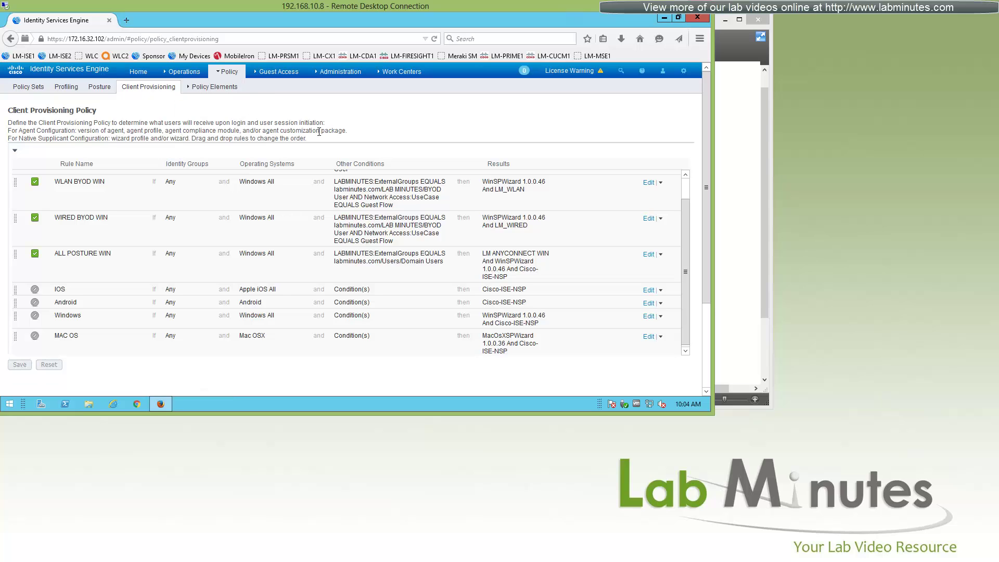
left_click(219, 93)
- Open the Dictionaries page and expand the System dictionaries list
left_click(215, 101)
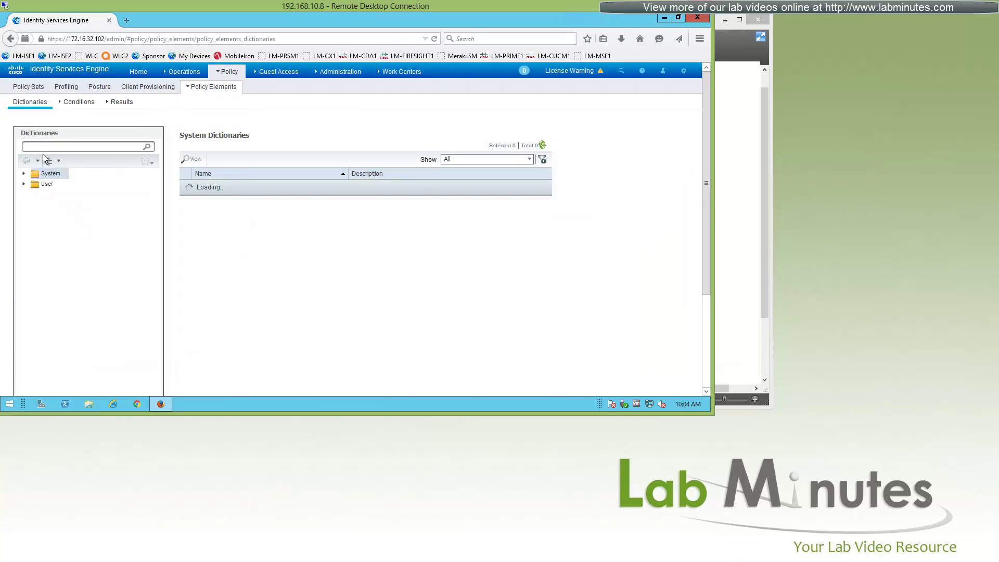
left_click(25, 175)
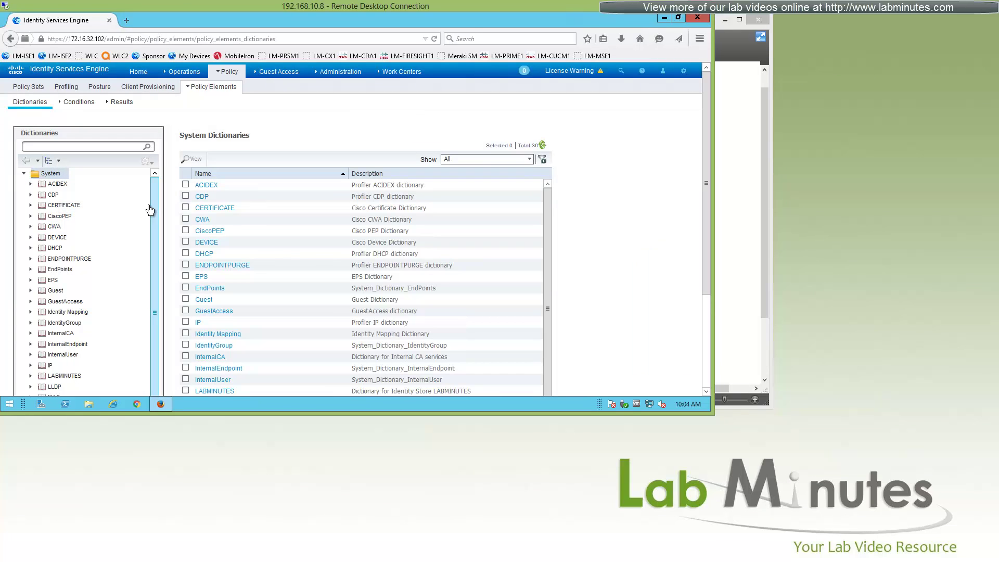
scroll(156, 281, "down", 6)
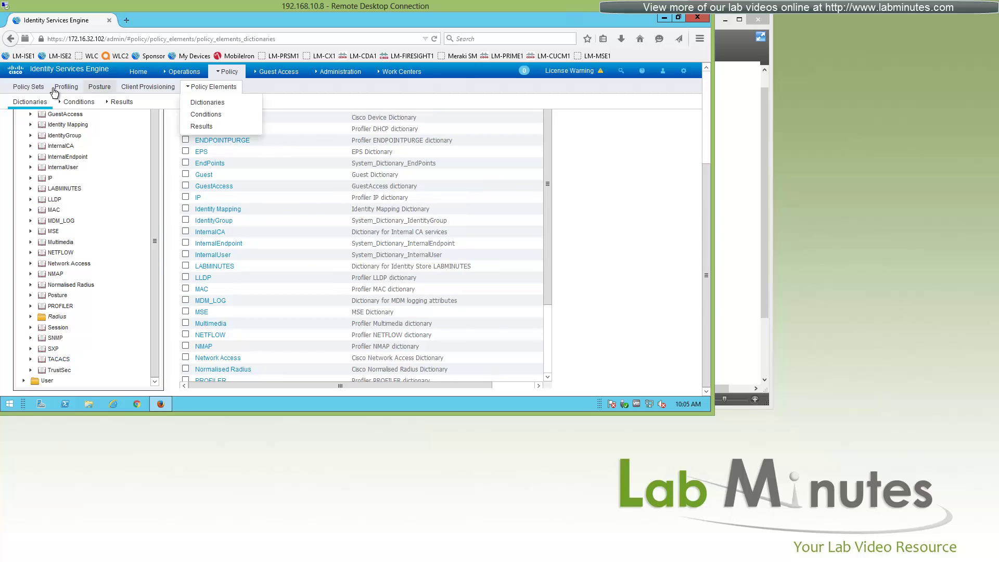
- Browse the Authentication and Authorization compound conditions under Conditions
left_click(79, 103)
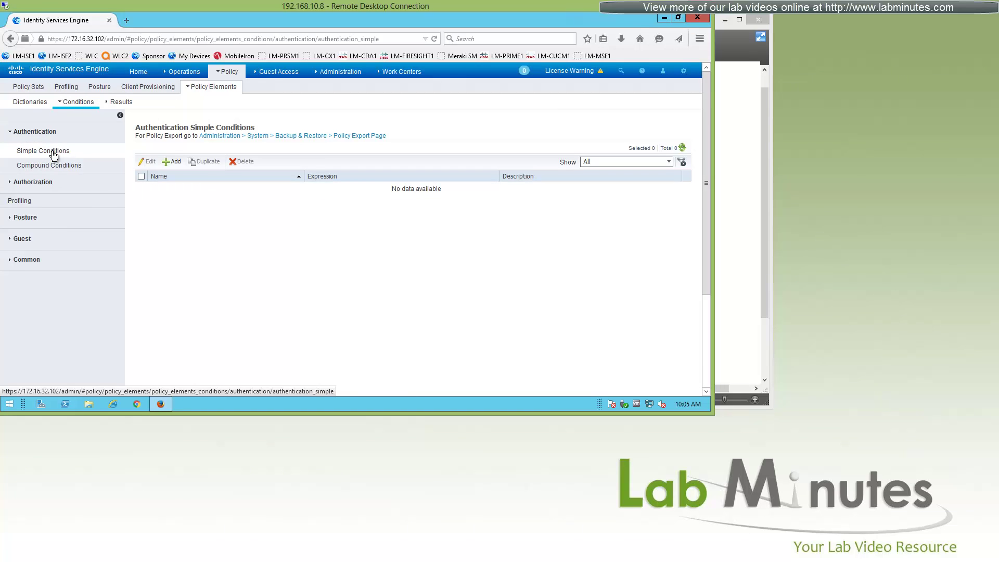
left_click(67, 164)
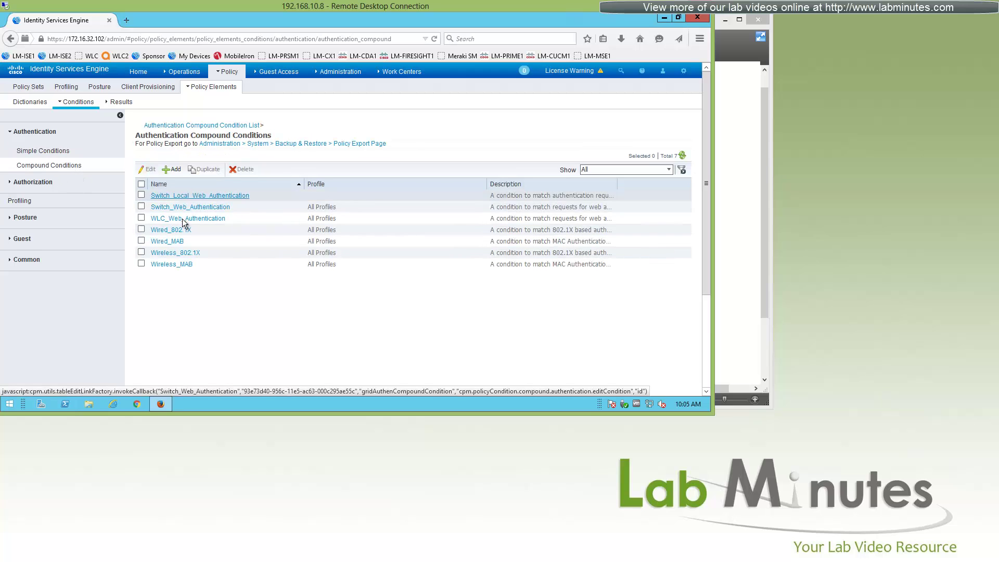
left_click(44, 184)
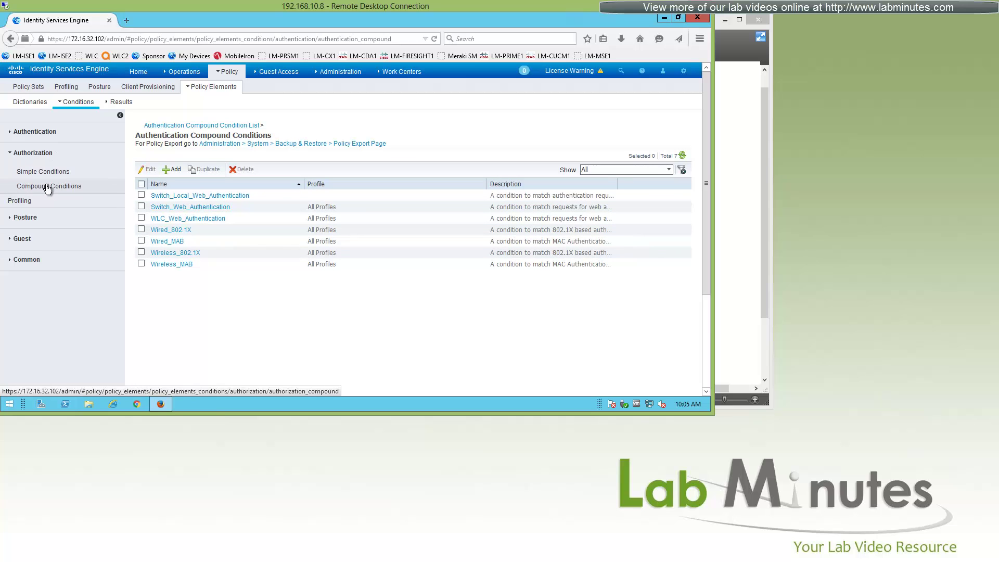
left_click(78, 186)
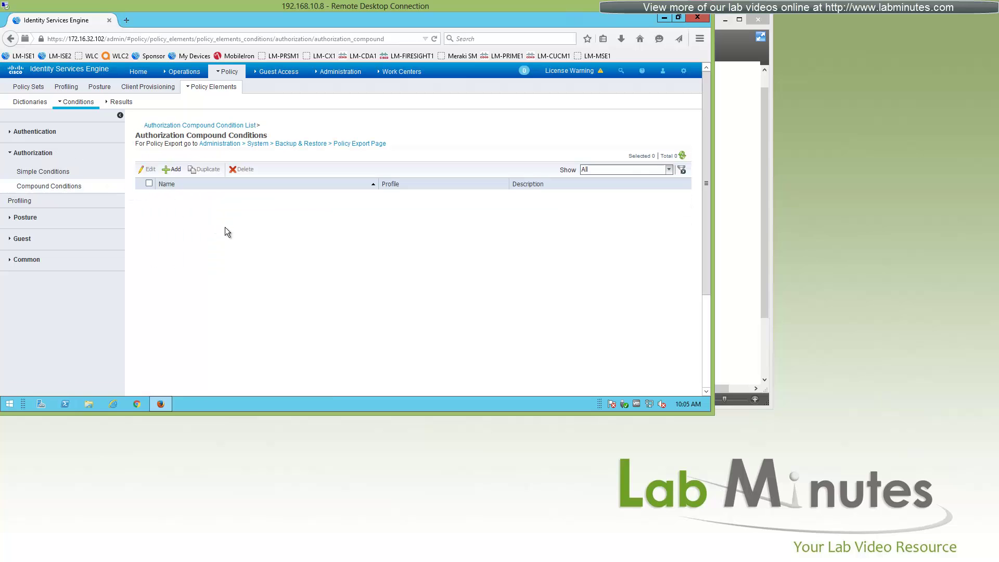
scroll(308, 248, "down", 3)
scroll(297, 273, "up", 3)
scroll(297, 274, "up", 1)
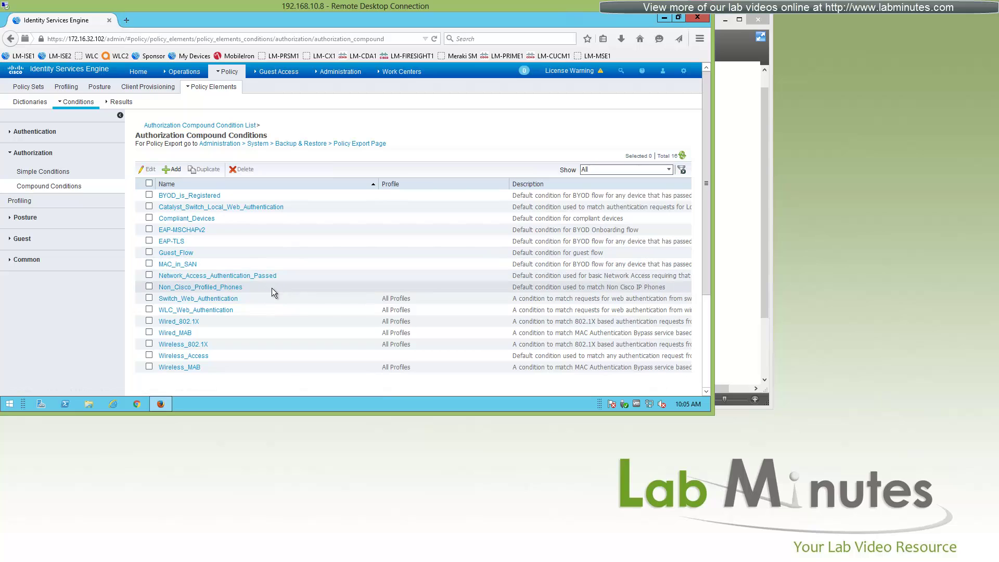
- Open Posture > Disk Encryption Condition, which lists no conditions
left_click(28, 217)
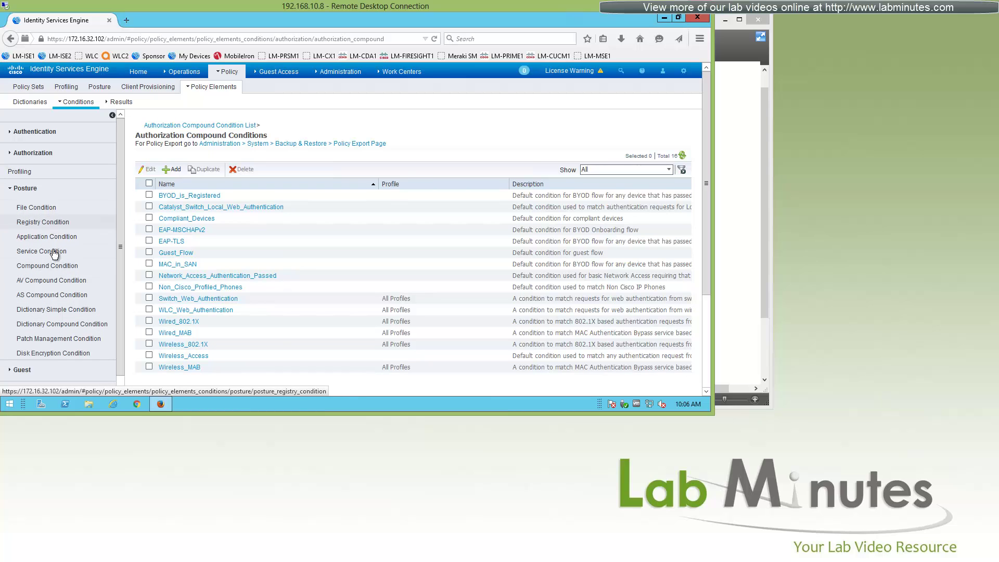
left_click(89, 354)
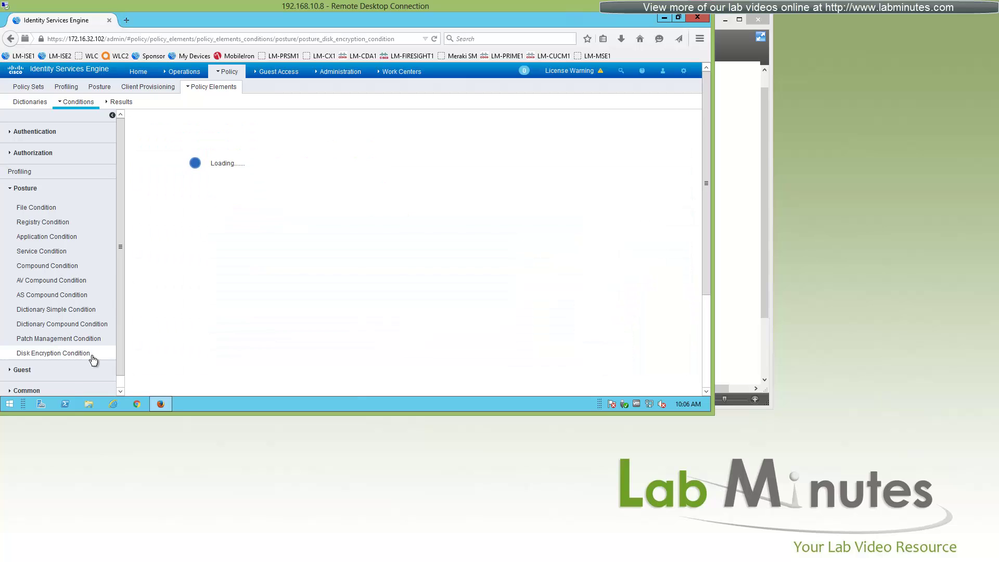
scroll(99, 292, "down", 1)
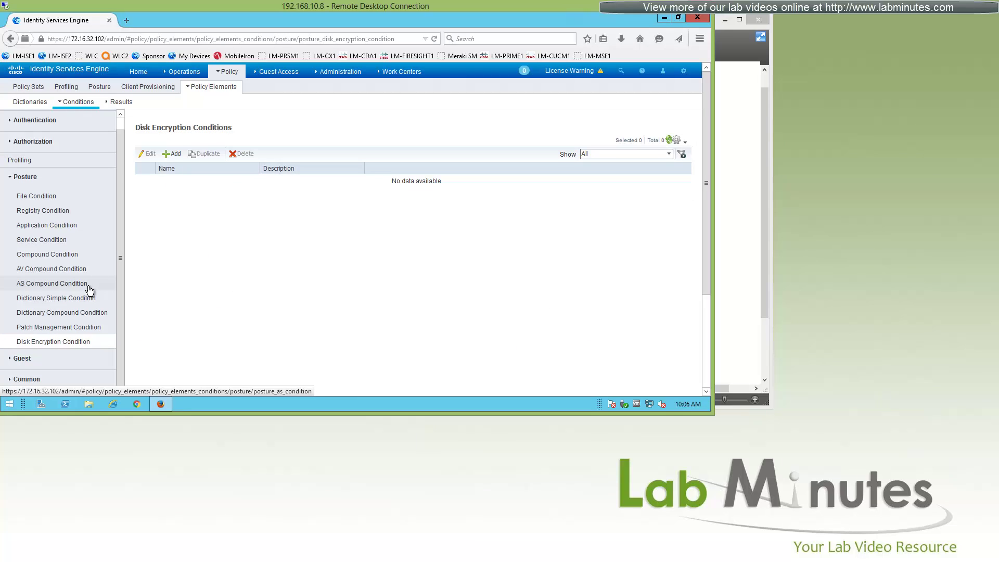
scroll(73, 285, "up", 1)
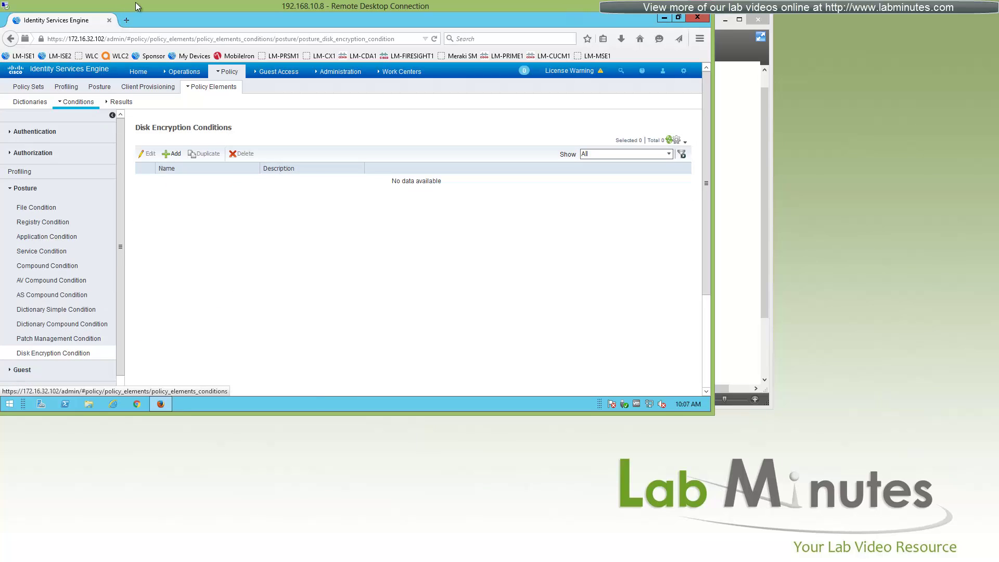
- Add a new Allowed Protocols Service and review its default PEAP, EAP-FAST and EAP-TTLS options
left_click(124, 104)
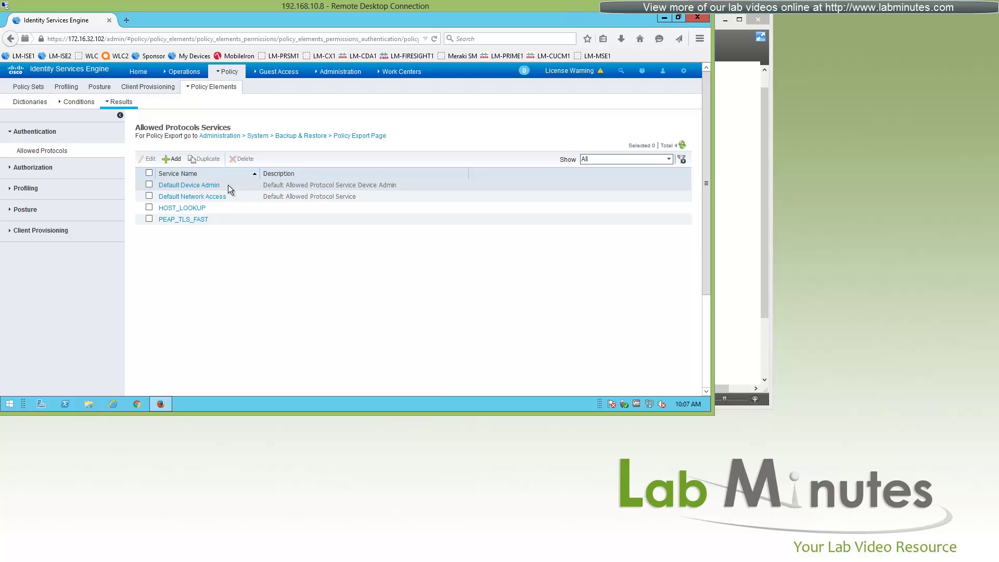
left_click(167, 162)
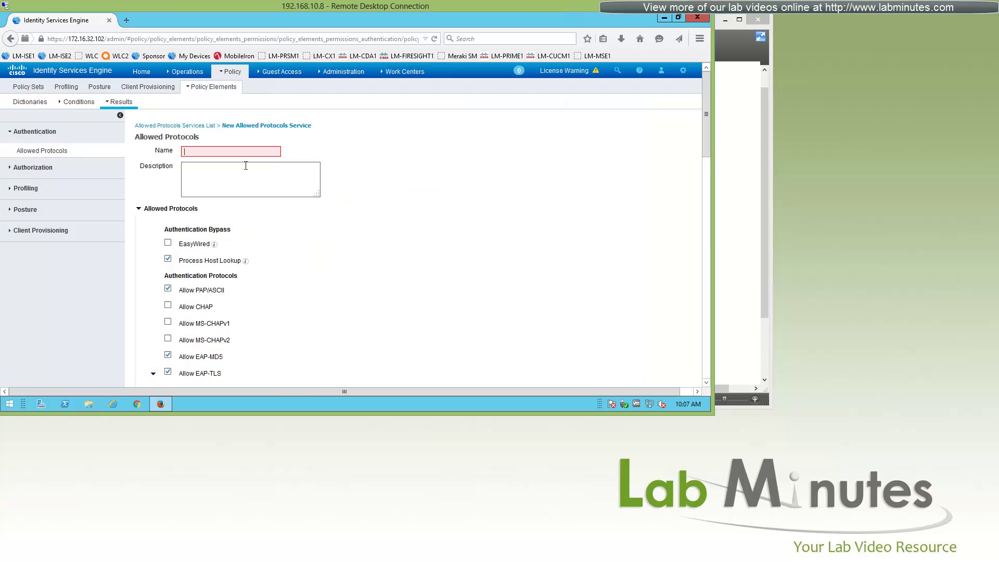
scroll(346, 204, "down", 2)
scroll(323, 202, "up", 2)
scroll(338, 203, "down", 10)
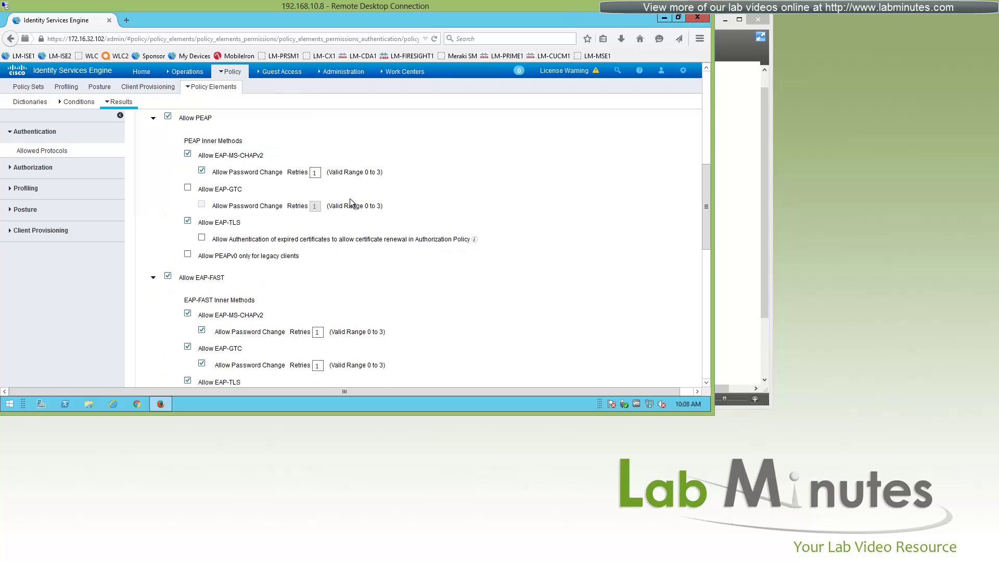
scroll(268, 193, "down", 5)
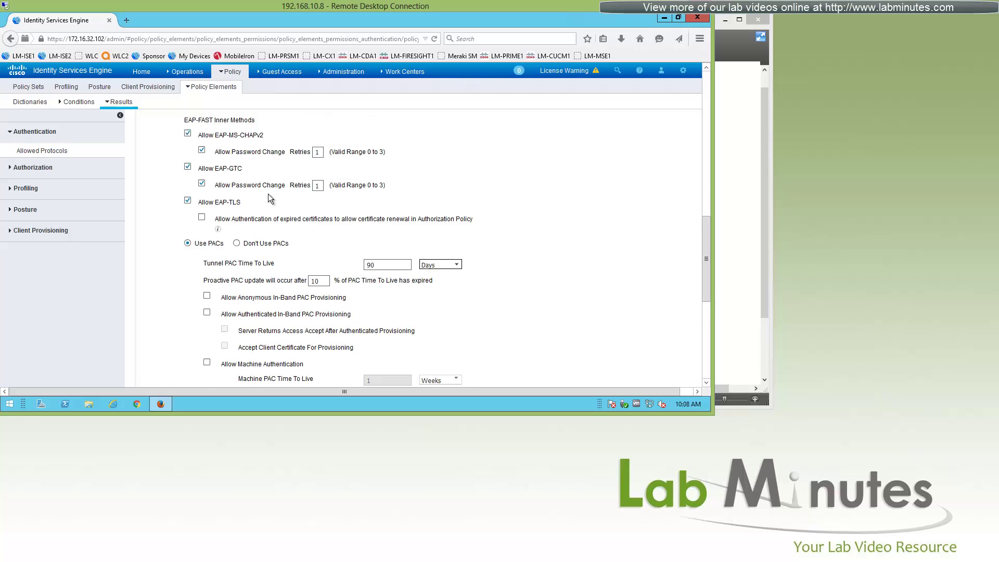
scroll(281, 270, "down", 4)
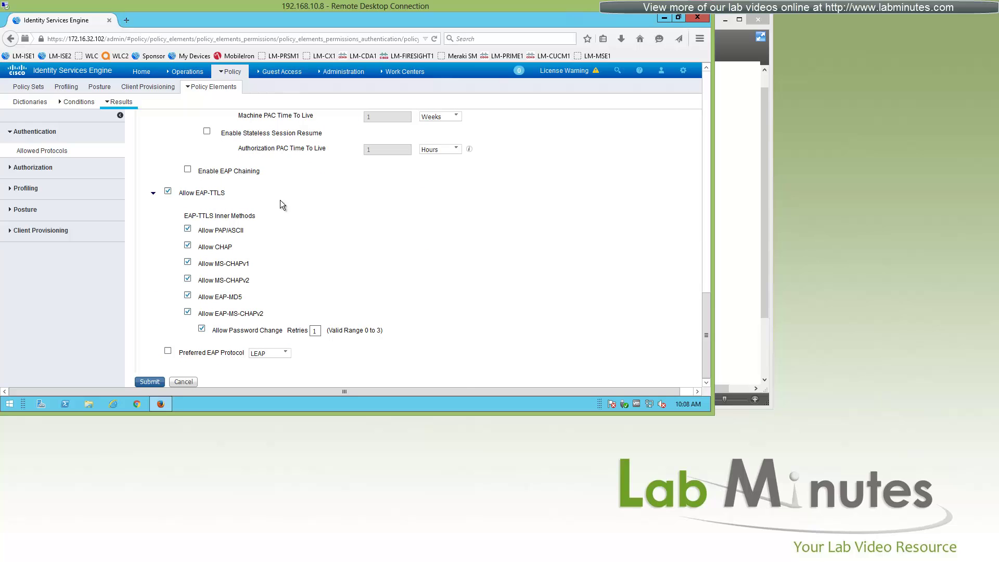
- Start a new Authorization Profile from the Authorization Profiles list
left_click(37, 167)
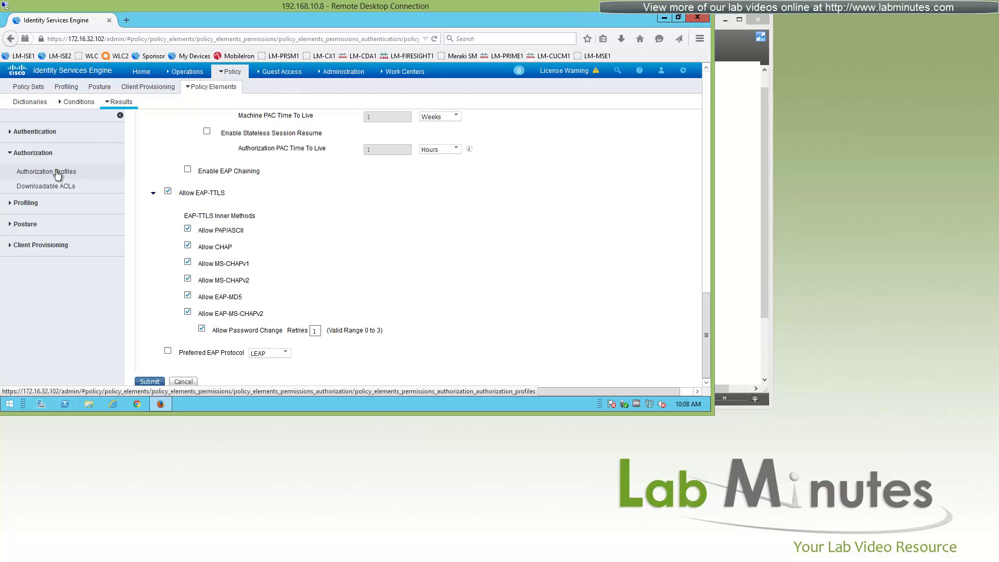
left_click(58, 175)
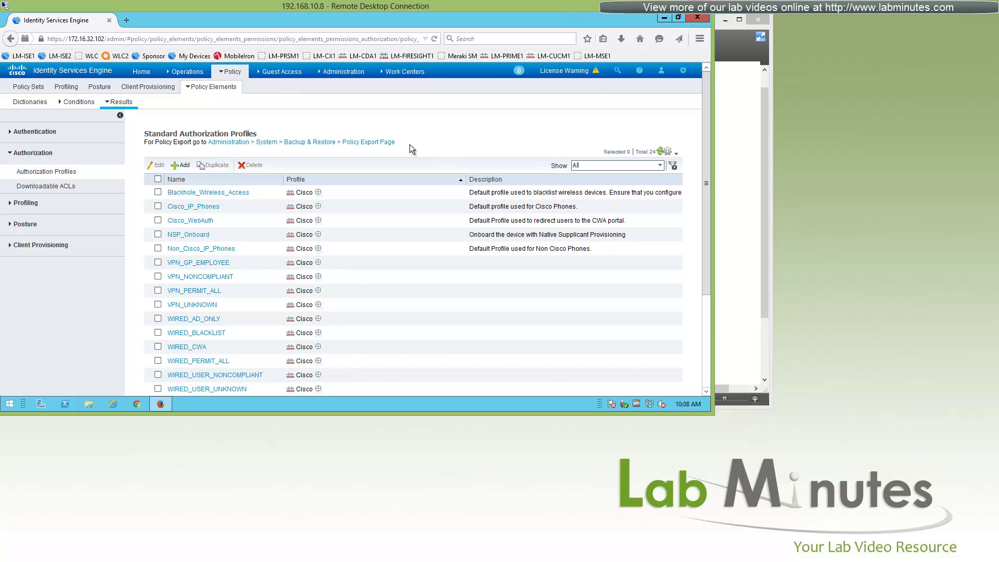
left_click(180, 167)
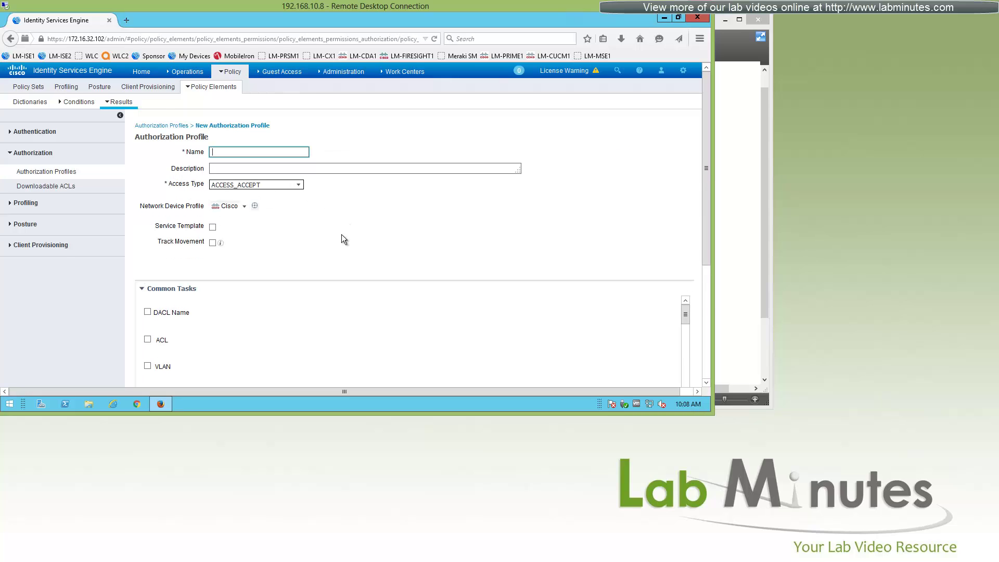
- Try the Network Device Profile dropdown options and point out the Track Movement option
left_click(244, 208)
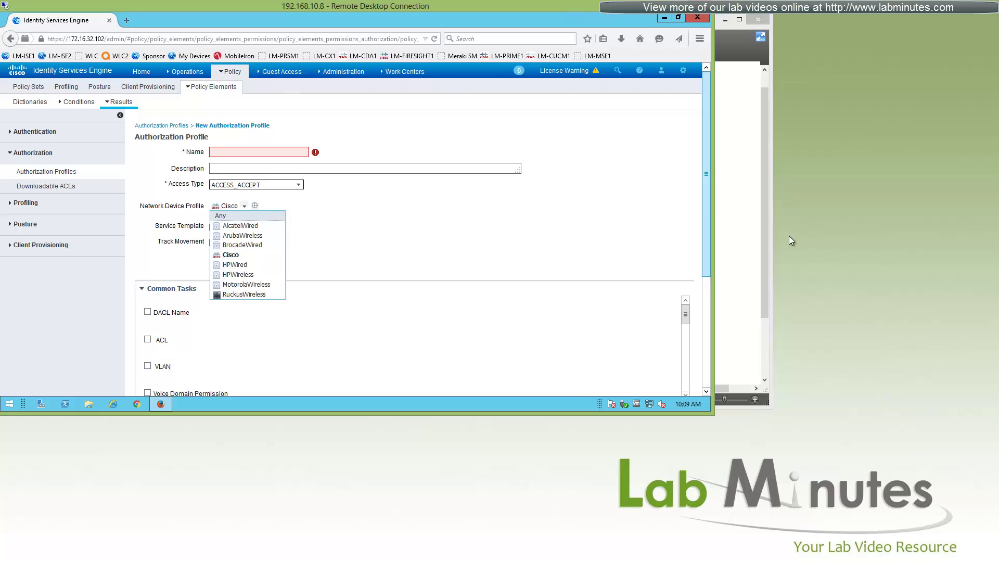
left_click(247, 216)
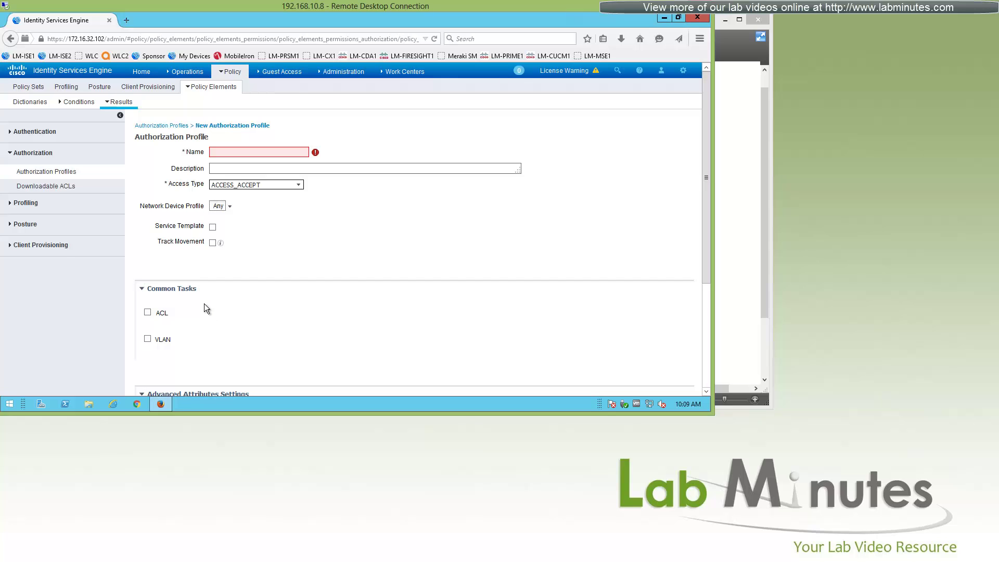
scroll(207, 304, "down", 2)
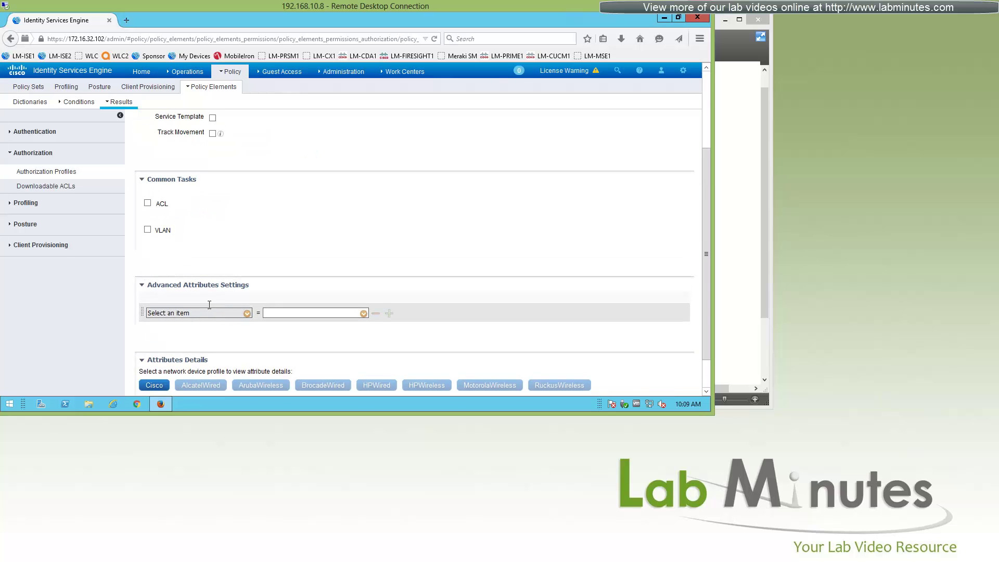
scroll(221, 281, "up", 1)
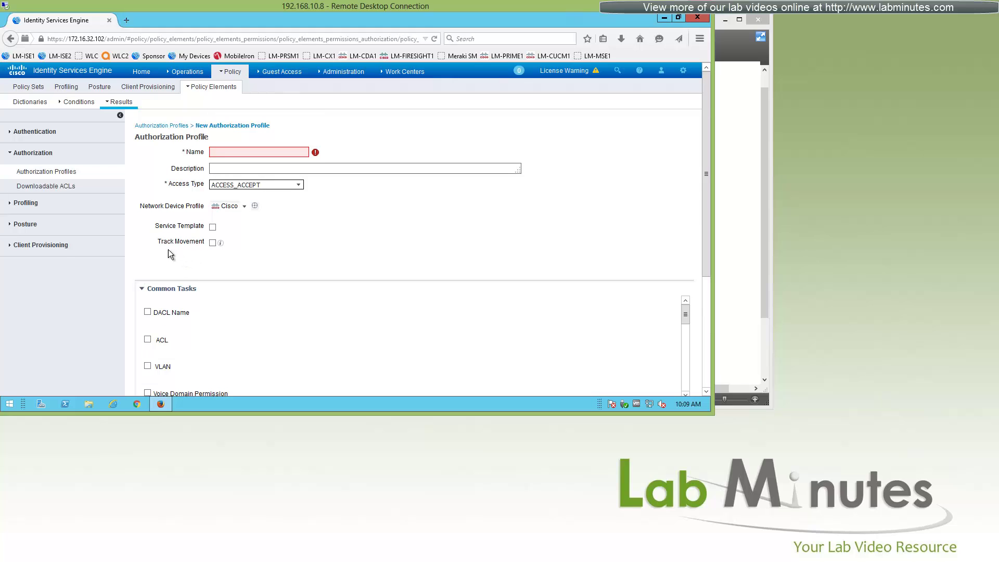
left_click_drag(167, 242, 195, 242)
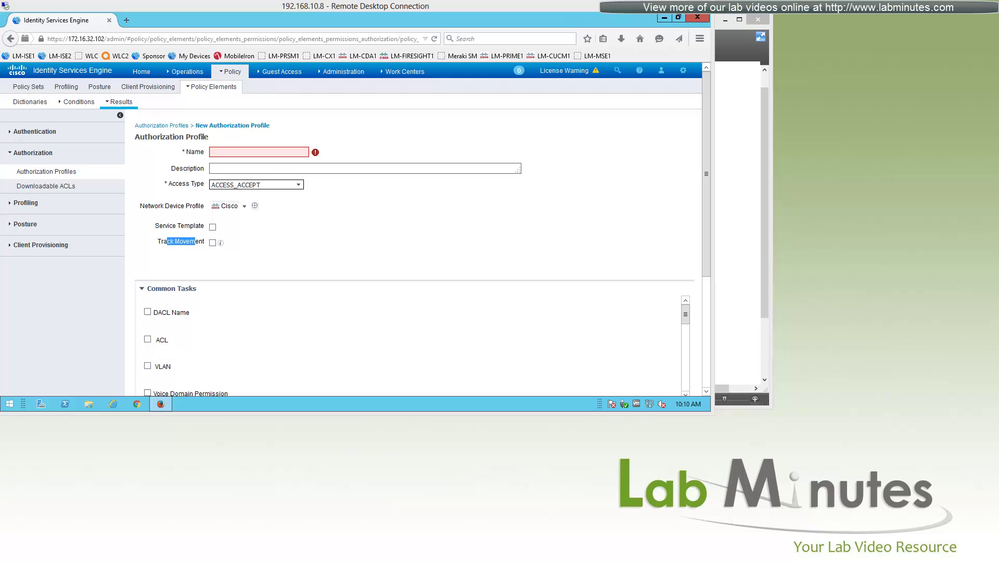
- Discard the unsaved authorization profile by switching to Downloadable ACLs
left_click(338, 240)
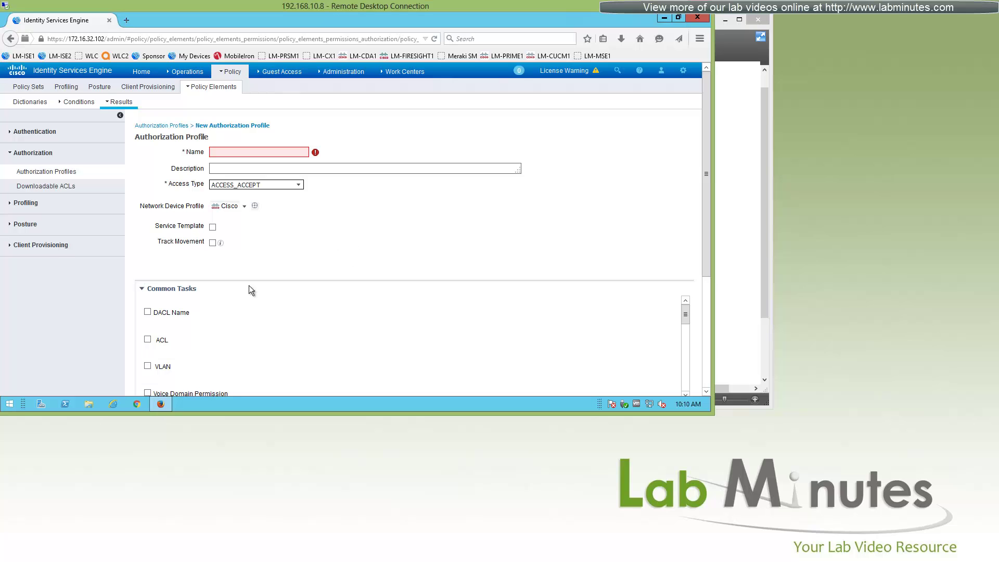
left_click(40, 190)
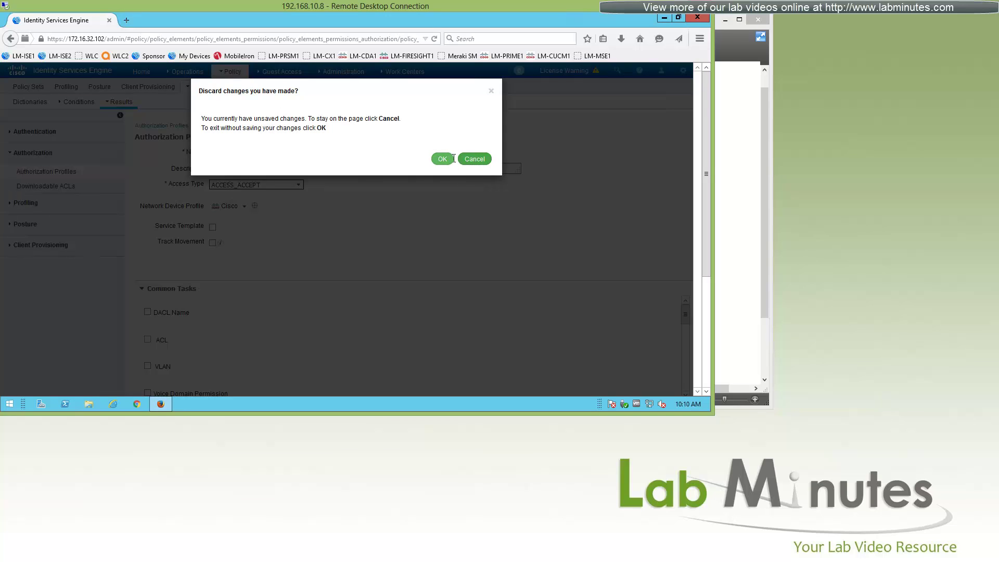
key("Return")
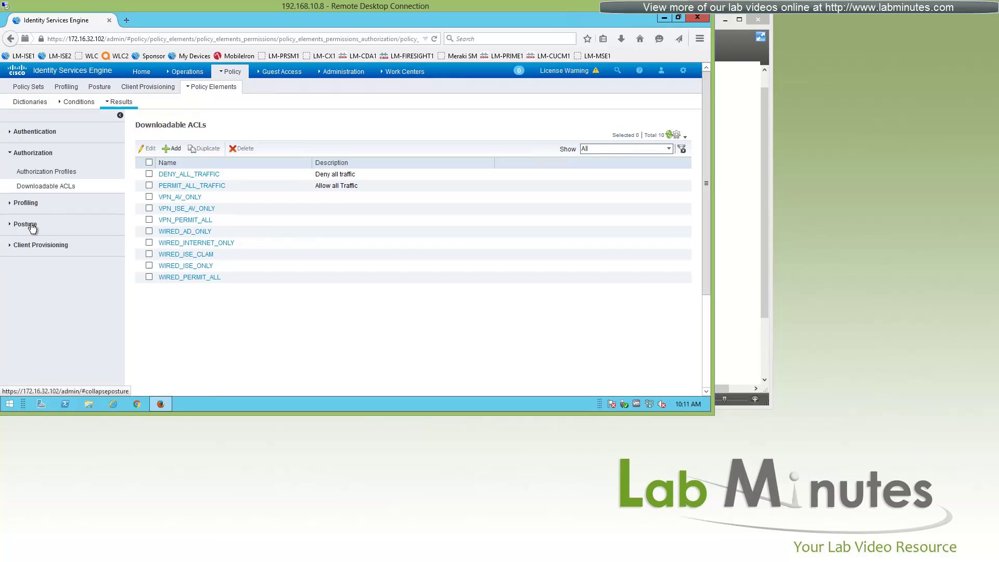
- Under Client Provisioning > Resources, add a new Native Supplicant Profile
left_click(41, 245)
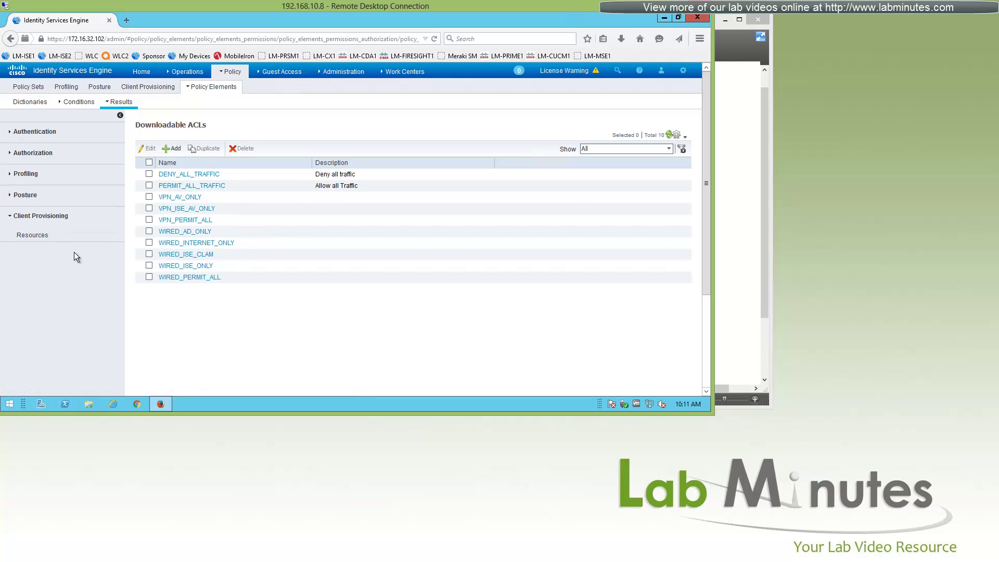
left_click(43, 236)
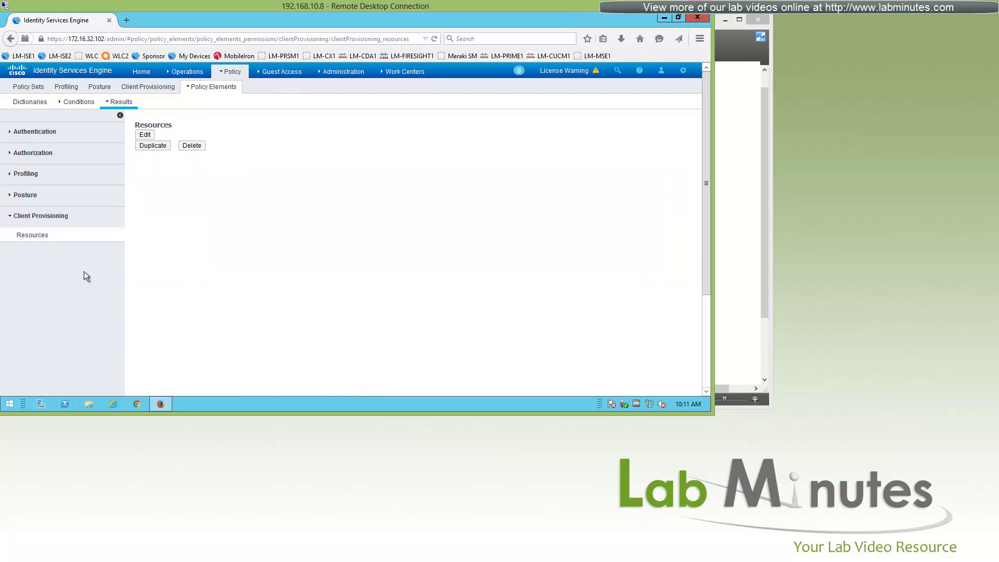
left_click(179, 154)
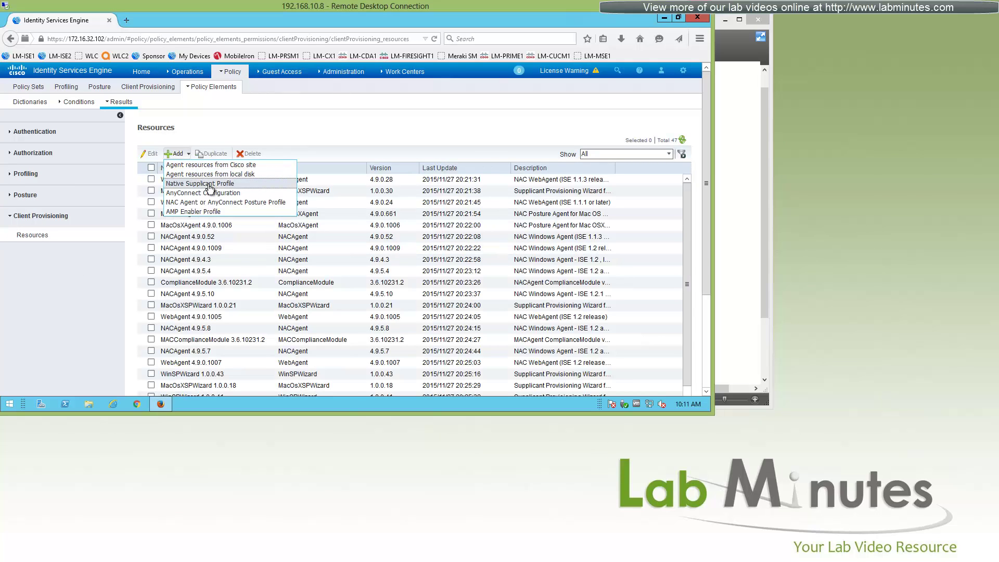
left_click(214, 184)
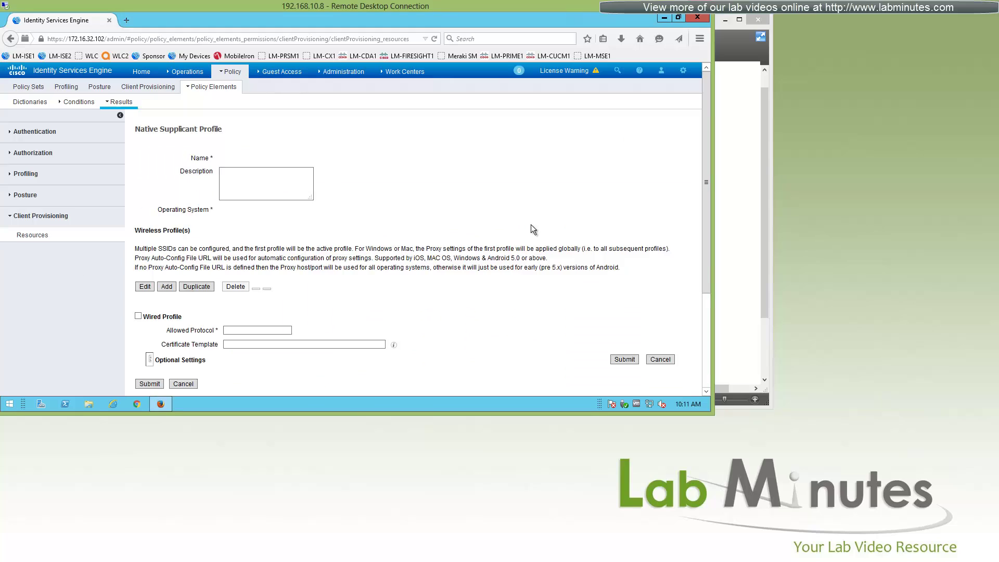
scroll(447, 207, "down", 2)
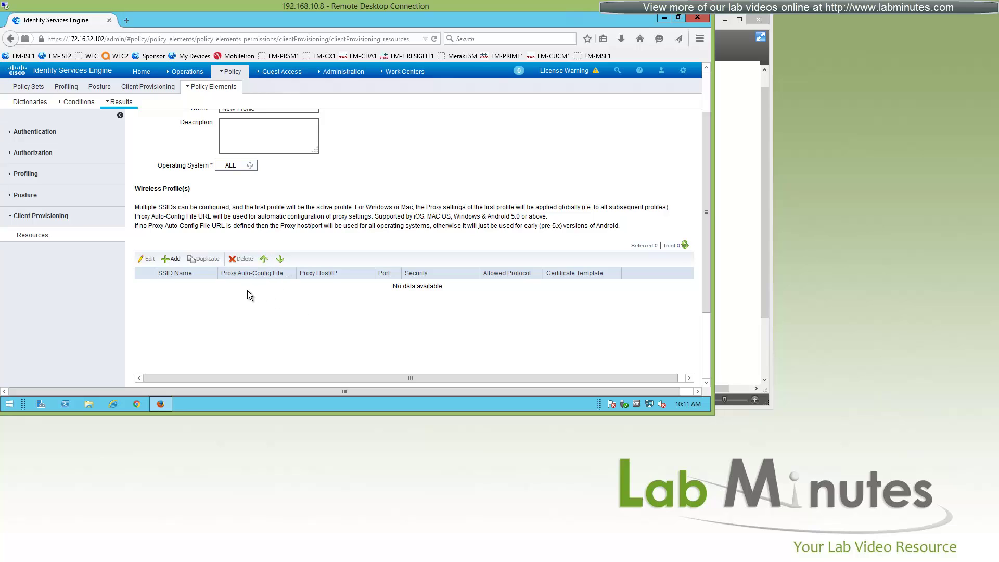
- Review a new wireless profile's SSID, proxy host and proxy port fields, then cancel without saving
left_click(175, 259)
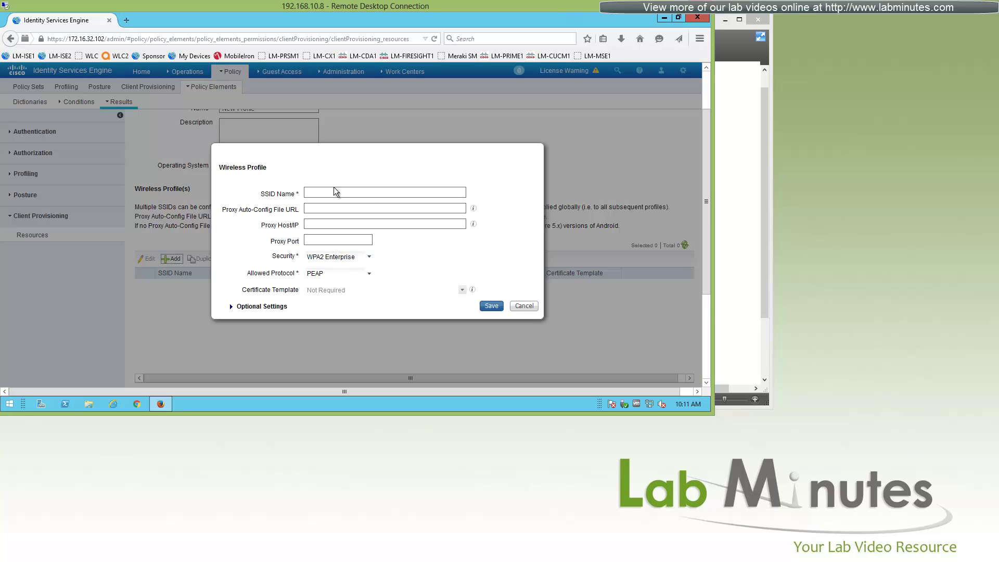
left_click(367, 193)
left_click(364, 225)
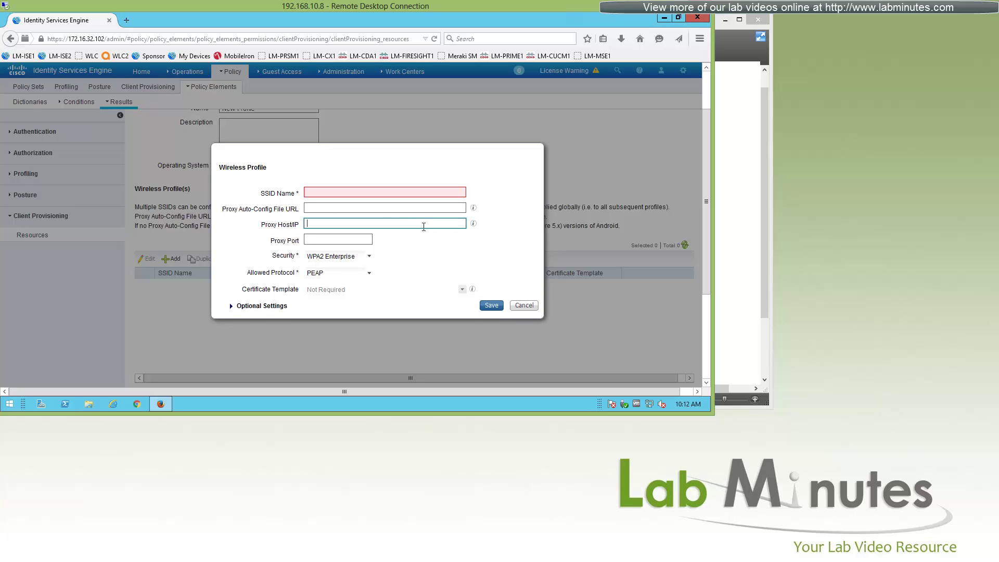
left_click(351, 242)
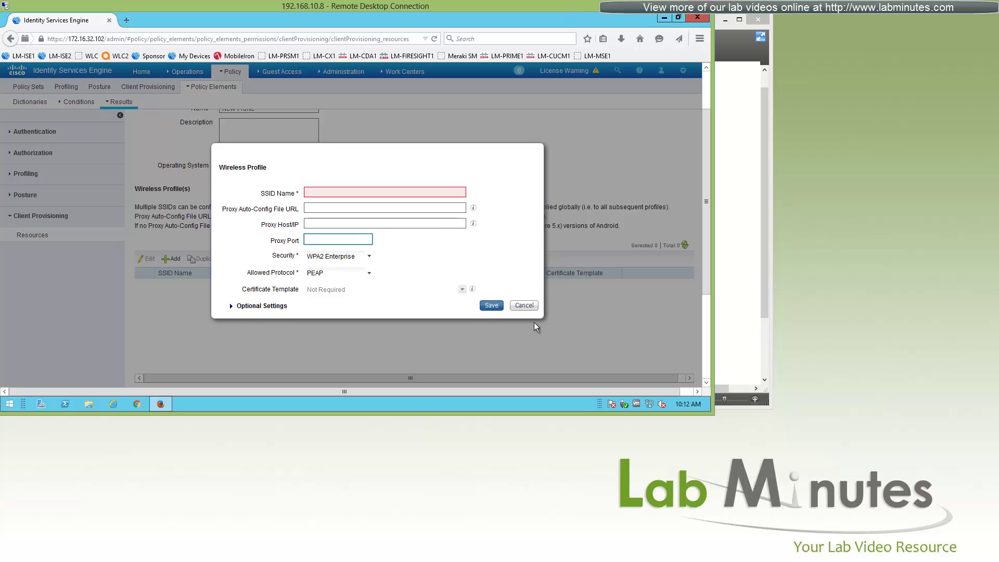
left_click(524, 306)
- Return from the Native Supplicant Profile to the Client Provisioning Resources list
scroll(370, 328, "down", 3)
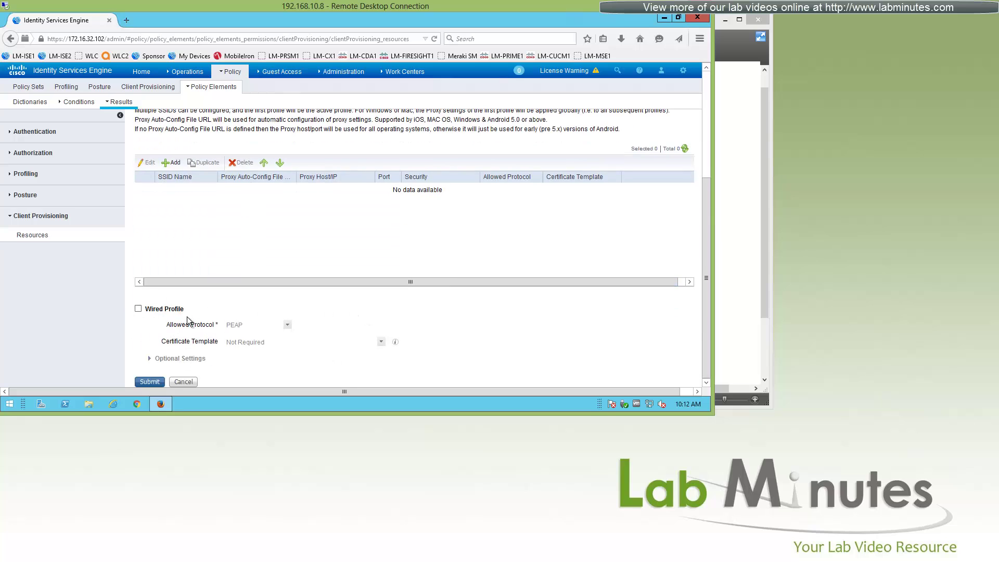
scroll(367, 328, "up", 5)
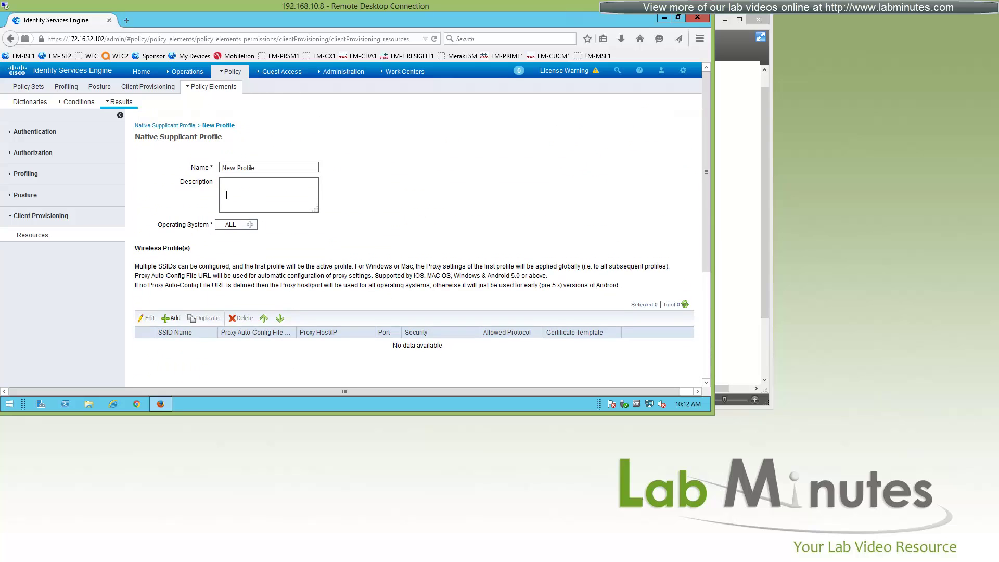
left_click(174, 129)
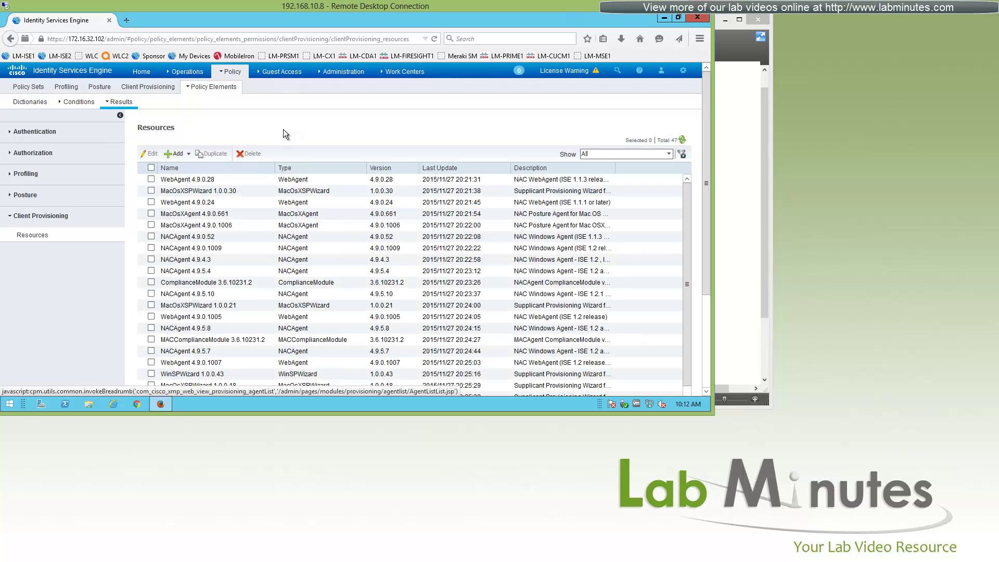
- Show the resource types available under the Resources page's Add dropdown
left_click(188, 155)
mouse_move(279, 75)
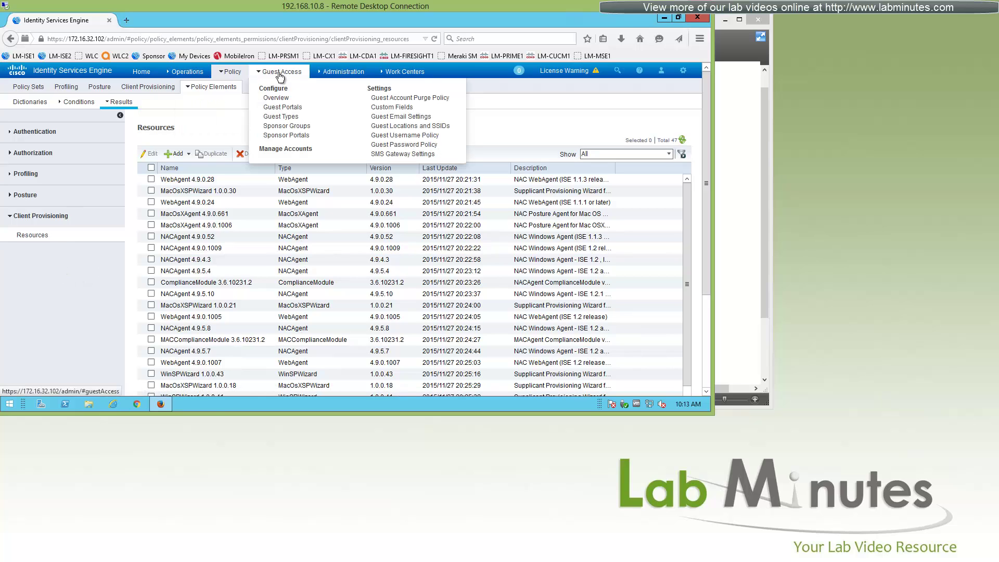